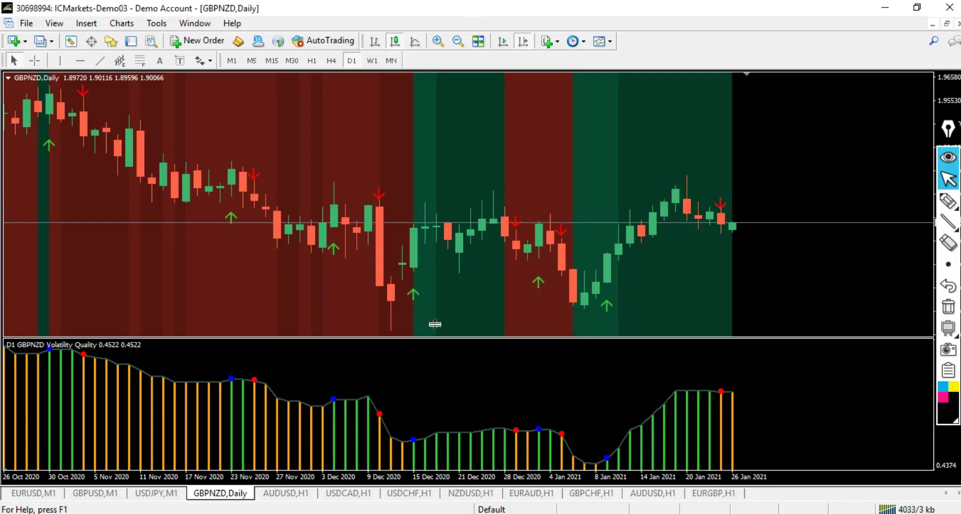
- Review the DEMA MACD zones and Volatility Quality indicators in the GBPNZD daily chart's indicator list and close it
right_click(432, 117)
left_click(459, 199)
left_click(282, 216)
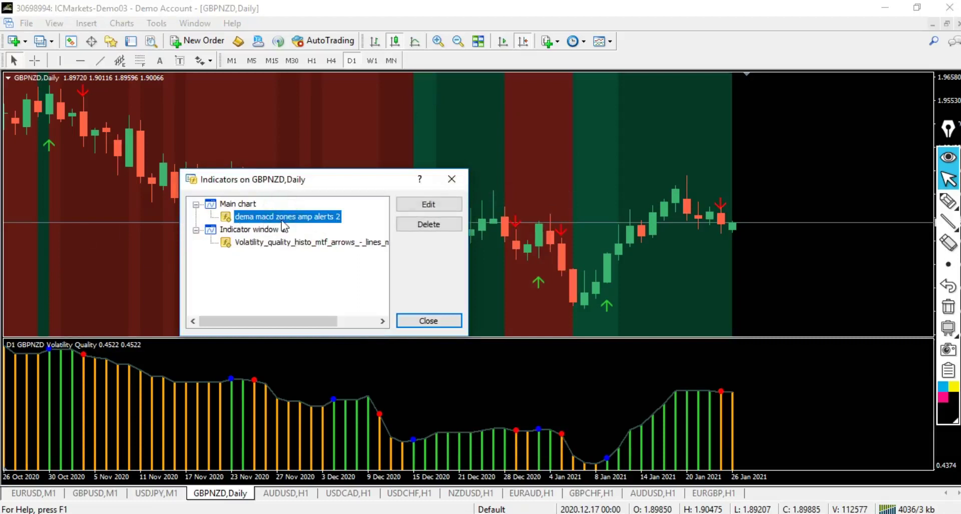
left_click(273, 243)
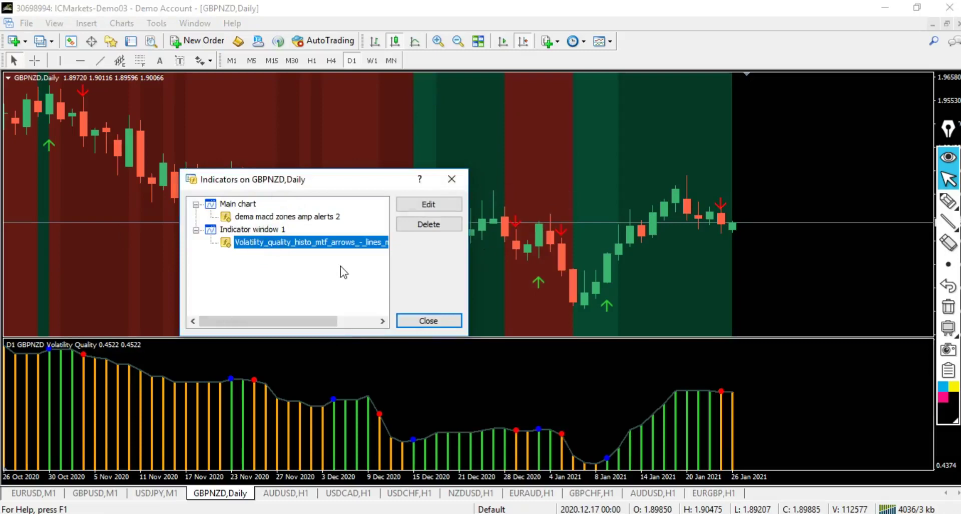
left_click(427, 321)
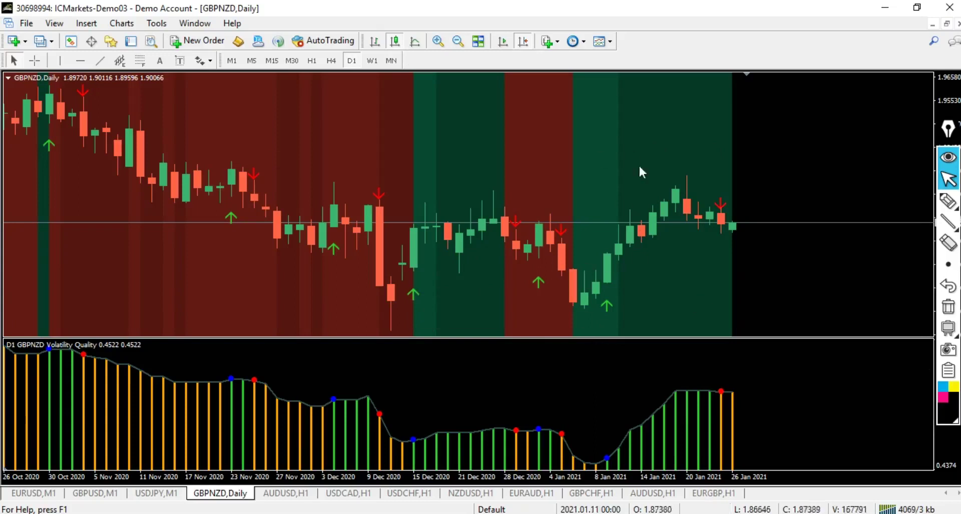
- Set the annotation pen to white and draw ticks beside the buy arrow near 8 Jan and on the green zone above it
left_click(948, 201)
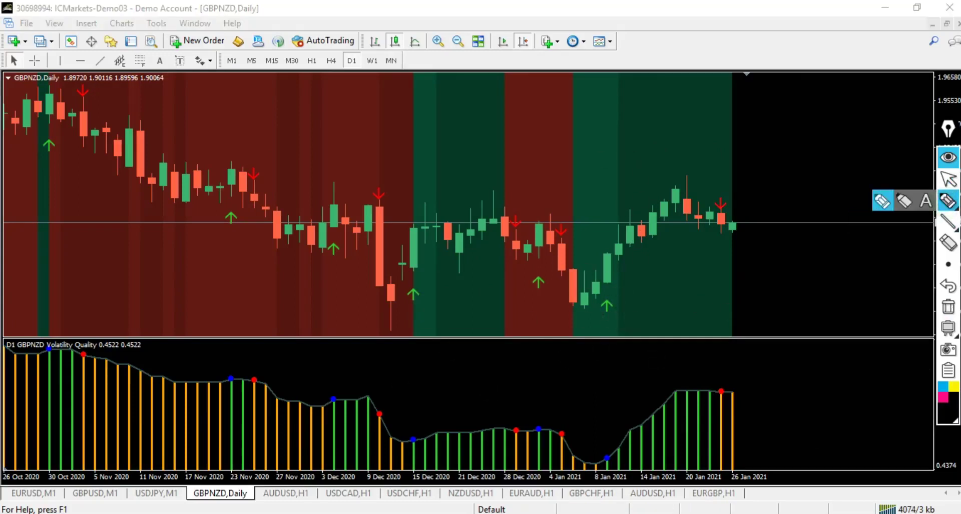
left_click(956, 423)
left_click(875, 398)
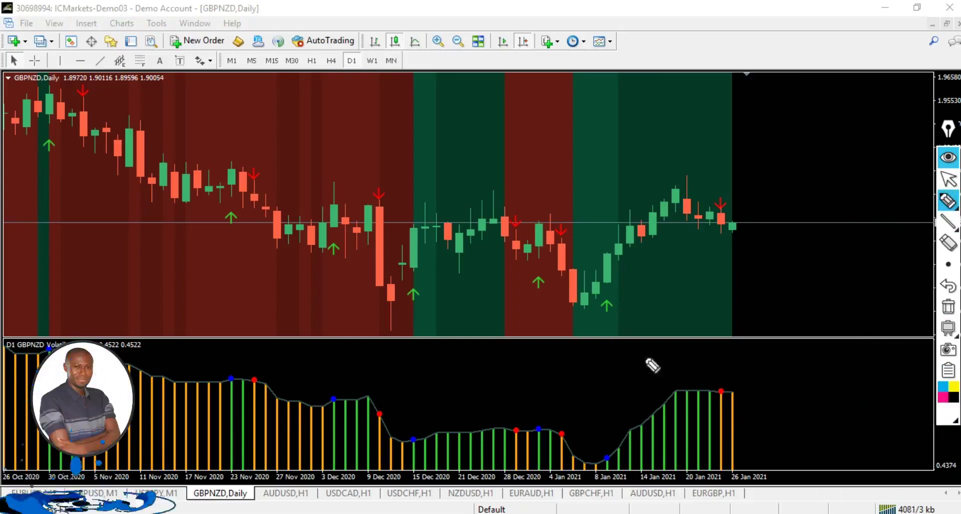
left_click(612, 311)
left_click_drag(621, 317, 643, 294)
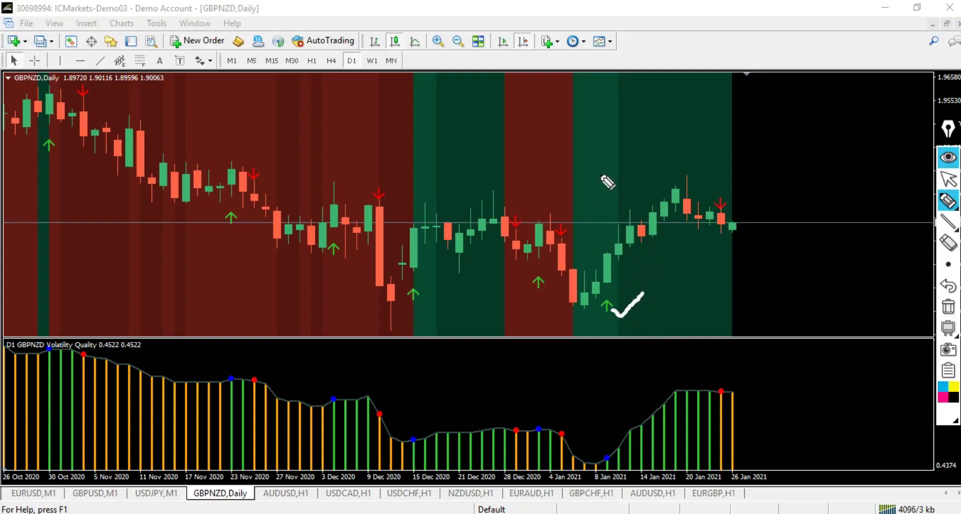
mouse_move(602, 172)
left_mouse_down()
mouse_move(609, 188)
mouse_move(653, 159)
left_mouse_up()
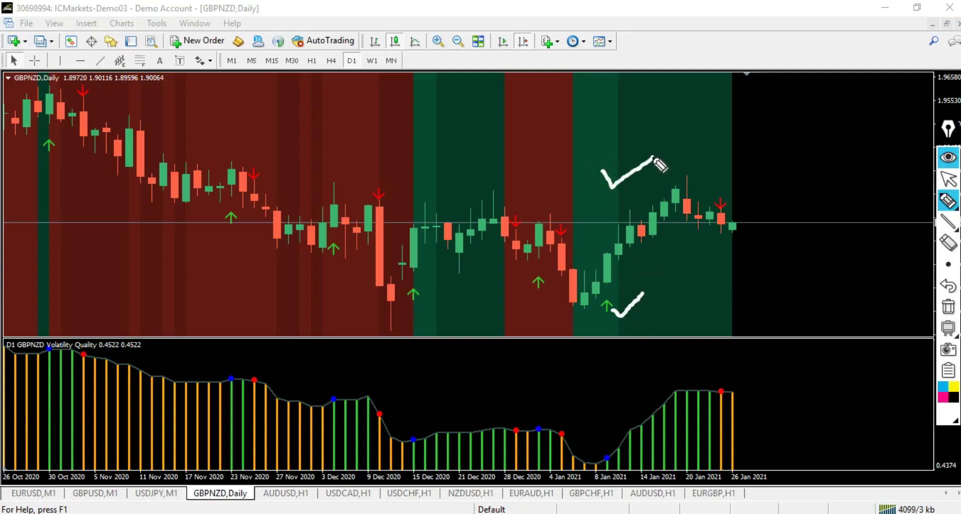
left_click(601, 138)
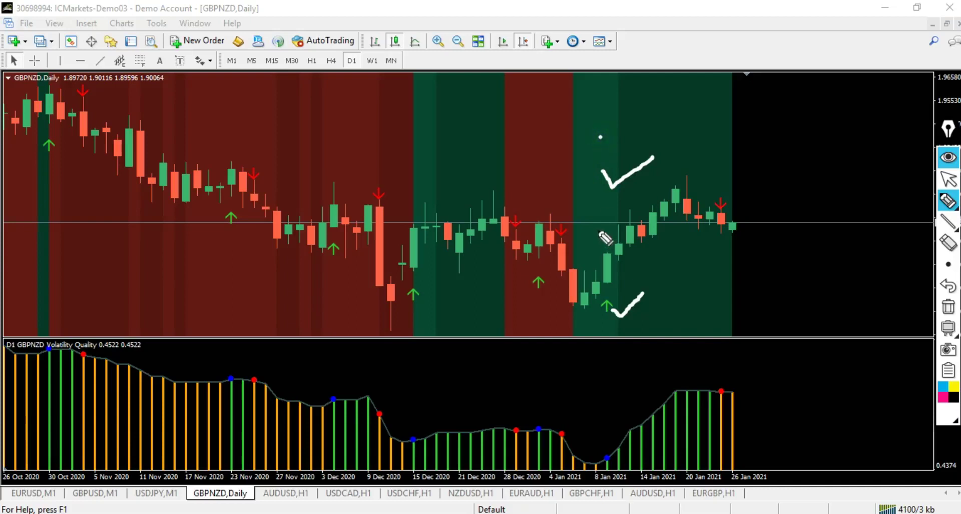
left_click(636, 128)
mouse_move(707, 192)
left_mouse_down()
mouse_move(722, 183)
mouse_move(726, 202)
left_mouse_up()
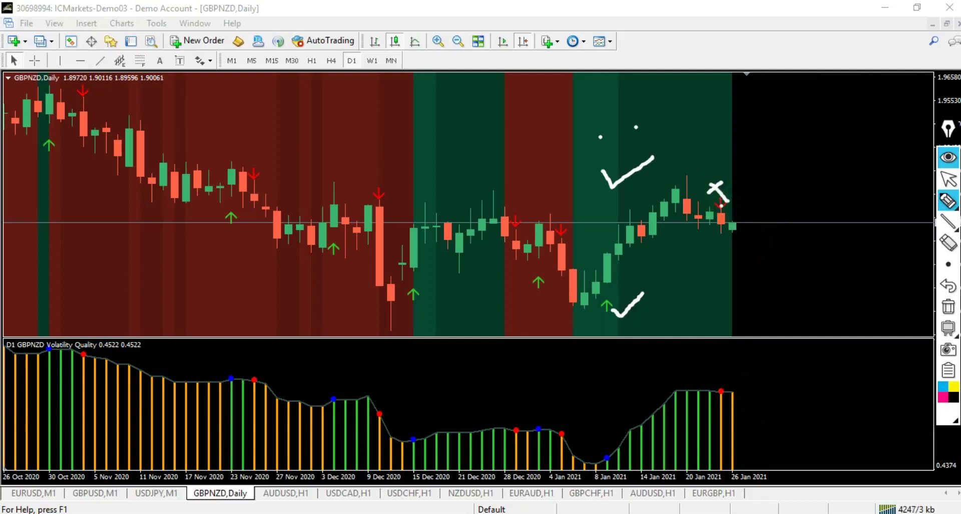
left_click(948, 243)
left_click_drag(699, 181, 718, 180)
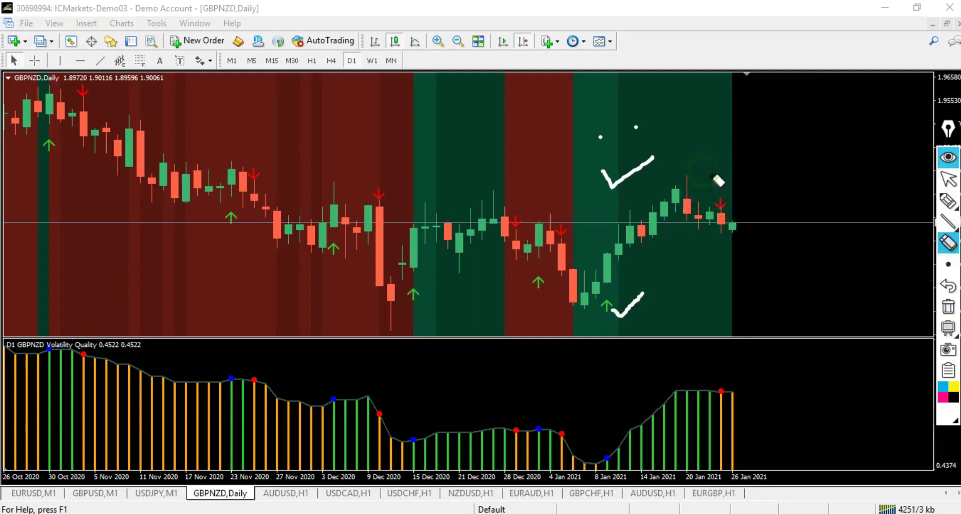
- Draw white crosses on the most recent sell arrow and on the buy arrow just before 4 Jan
left_click(946, 201)
mouse_move(719, 191)
left_mouse_down()
mouse_move(728, 205)
mouse_move(723, 188)
mouse_move(734, 197)
left_mouse_up()
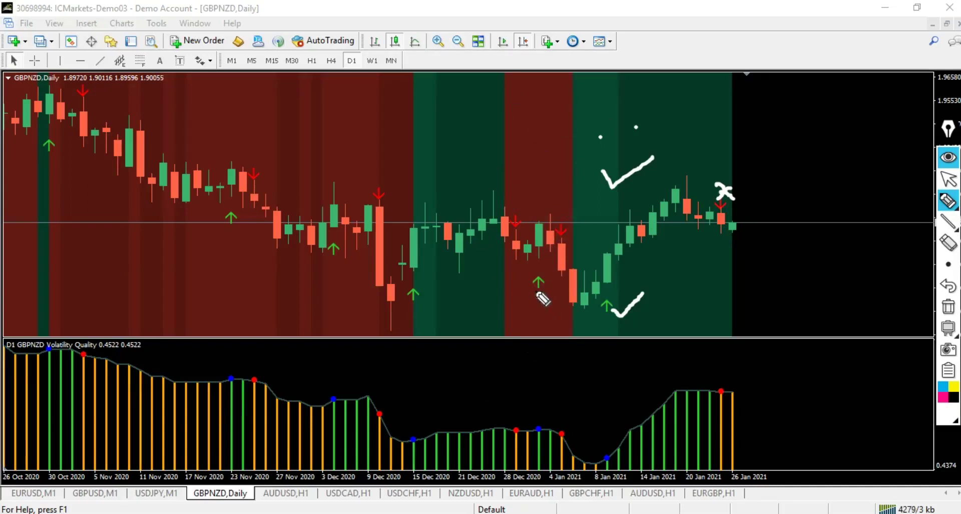
left_click_drag(551, 290, 532, 302)
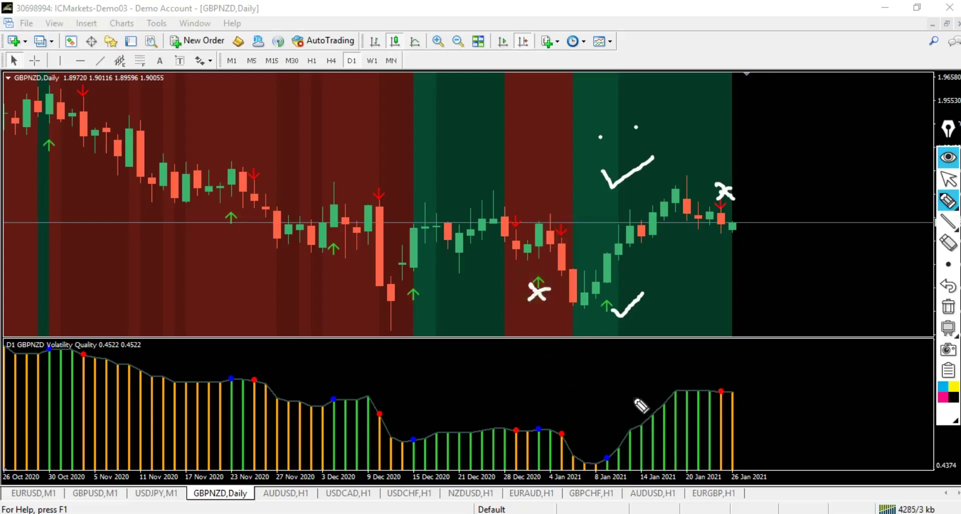
- Choose a thinner pen size and tick the two sell arrows in the red zone near 4 Jan and 28 Dec
left_click(951, 265)
left_click(841, 266)
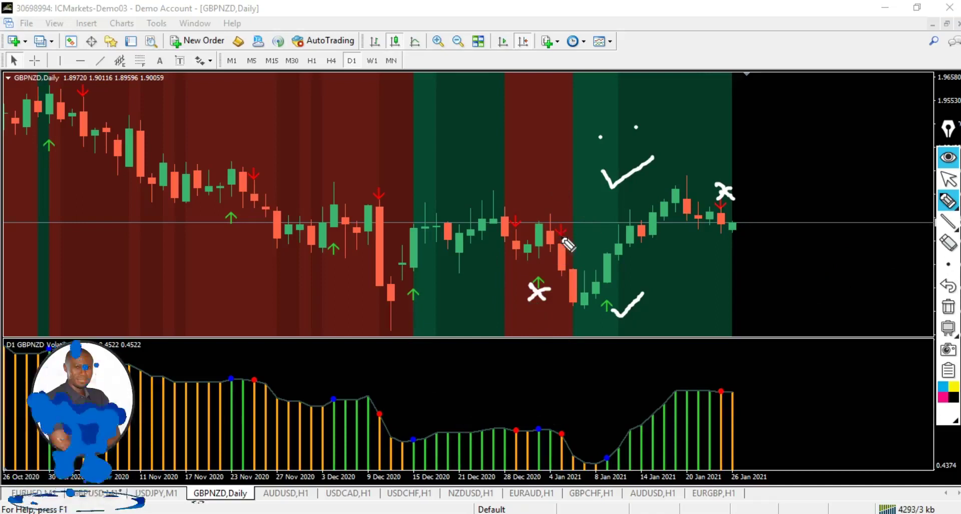
mouse_move(562, 216)
left_mouse_down()
mouse_move(570, 223)
mouse_move(583, 204)
left_mouse_up()
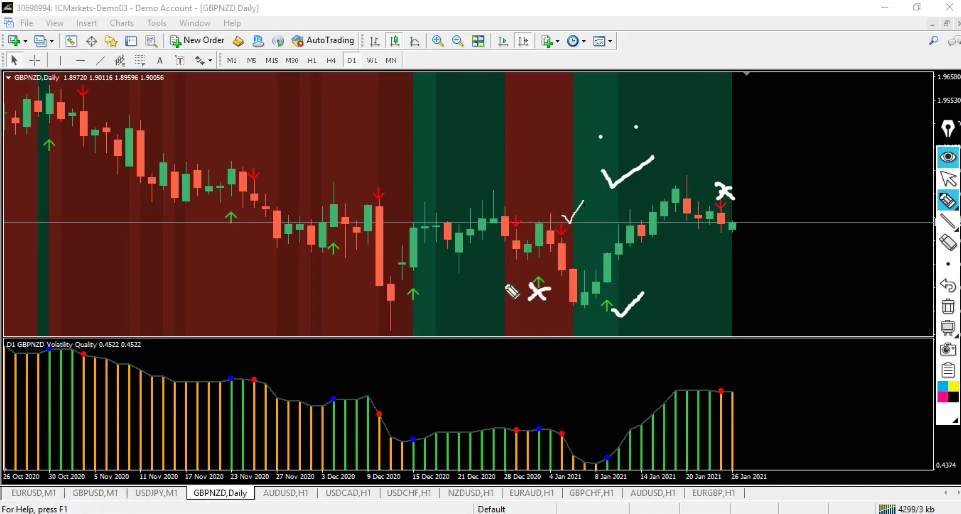
left_click_drag(517, 214, 544, 189)
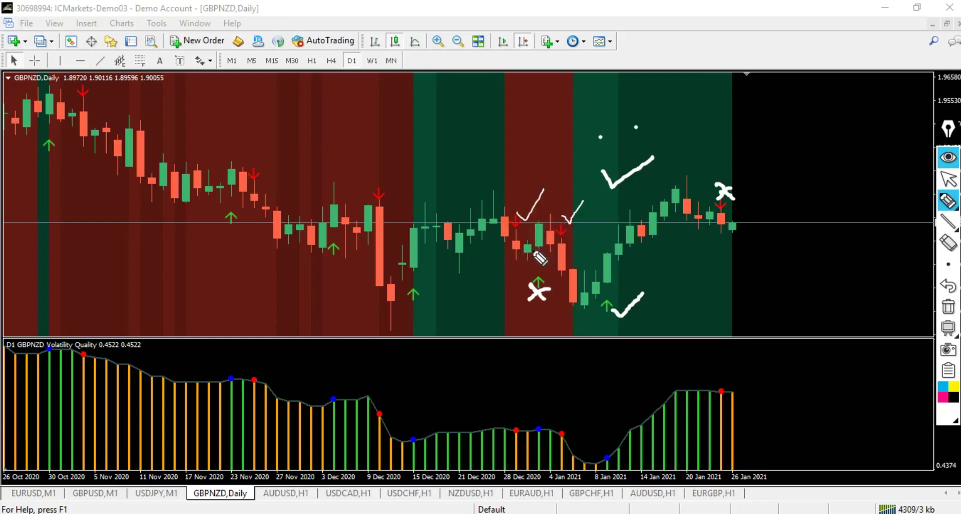
left_click(540, 237)
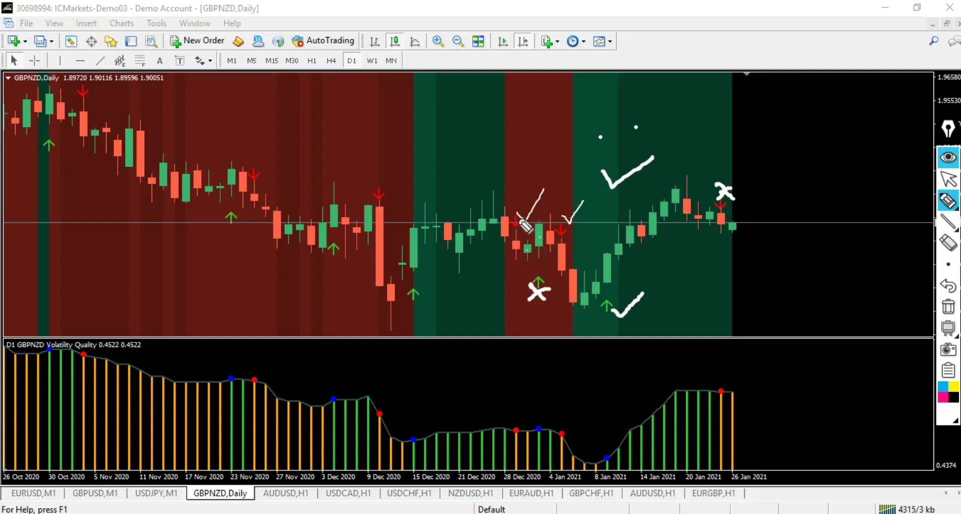
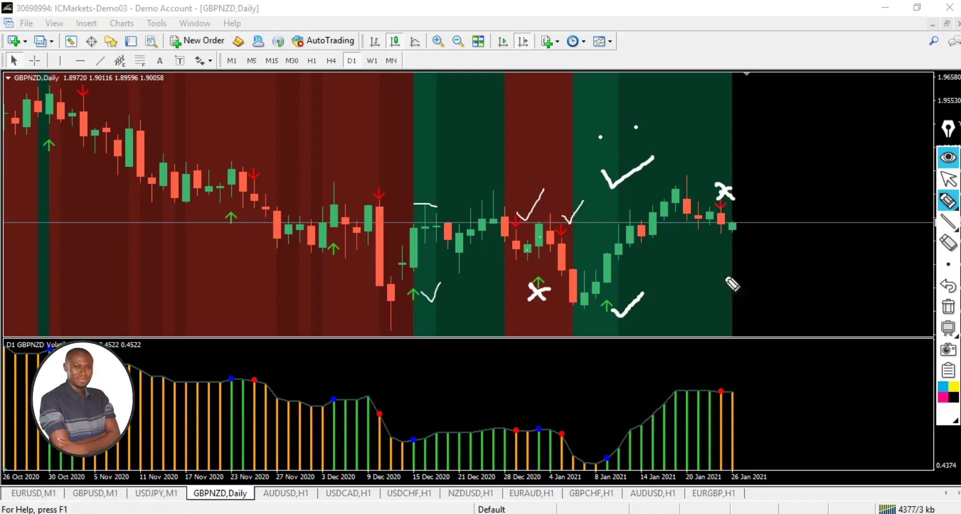
- Erase the tick beside the 15 Dec buy arrow and the short line above its candles
left_click(947, 242)
left_click_drag(423, 288, 448, 269)
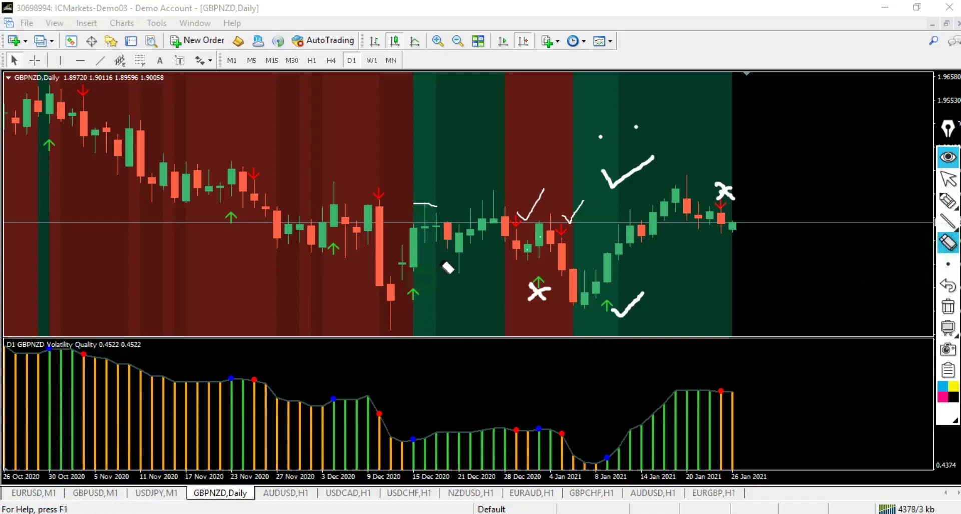
left_click_drag(414, 204, 439, 215)
- Tick the sell arrows near 9 Dec and just after 23 Nov, and cross out the buy arrows near 3 Dec and 23 Nov
left_click(947, 201)
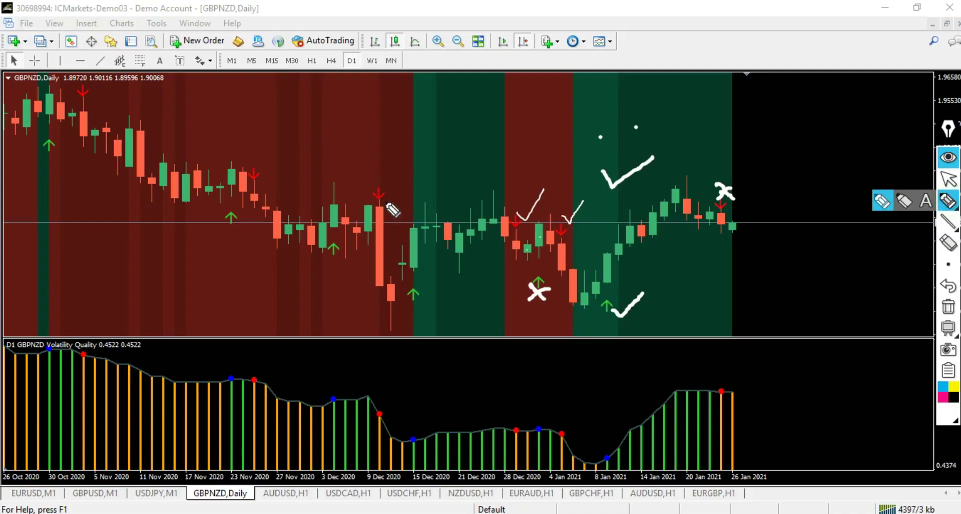
left_click_drag(383, 187, 406, 165)
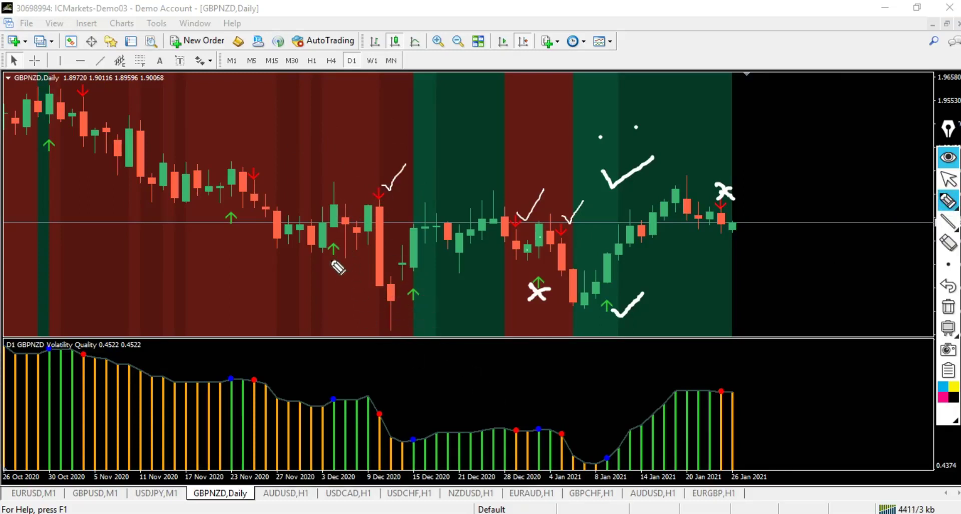
mouse_move(327, 255)
left_mouse_down()
mouse_move(339, 256)
mouse_move(326, 264)
left_mouse_up()
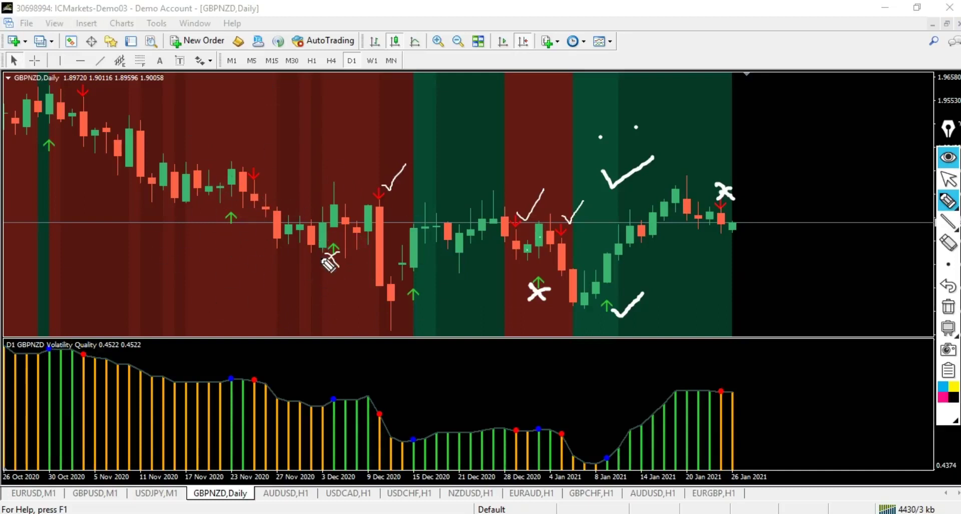
left_click_drag(223, 218, 243, 229)
left_click_drag(193, 247, 241, 218)
mouse_move(259, 165)
left_mouse_down()
mouse_move(295, 141)
mouse_move(310, 112)
left_mouse_up()
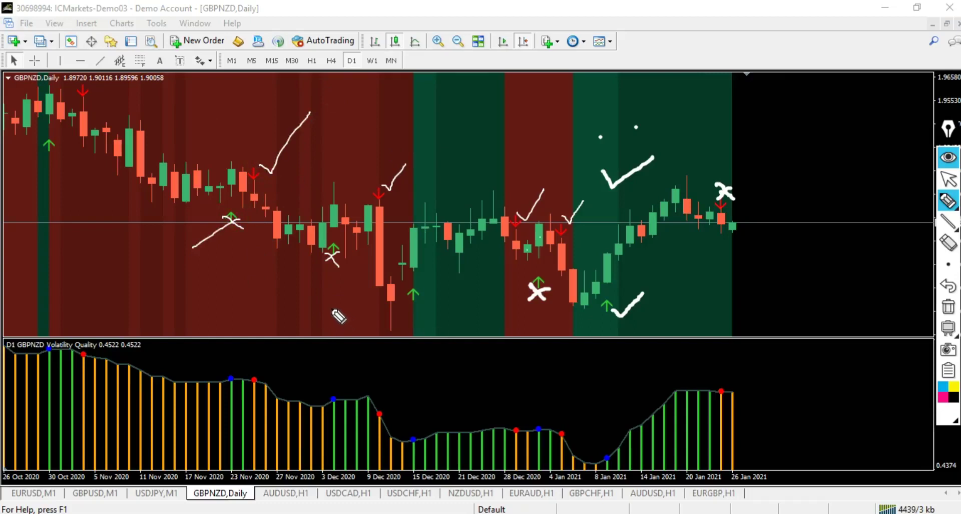
- Clear all annotations and re-mark the newest signals: cross the last sell arrow, tick the buy near 8 Jan and sell near 4 Jan
left_click(948, 328)
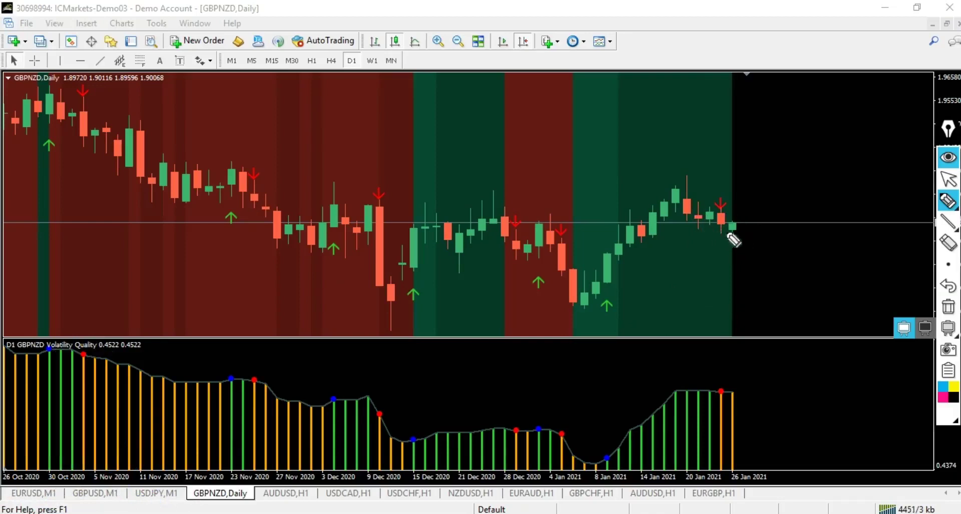
mouse_move(719, 199)
left_mouse_down()
mouse_move(724, 190)
mouse_move(719, 204)
left_mouse_up()
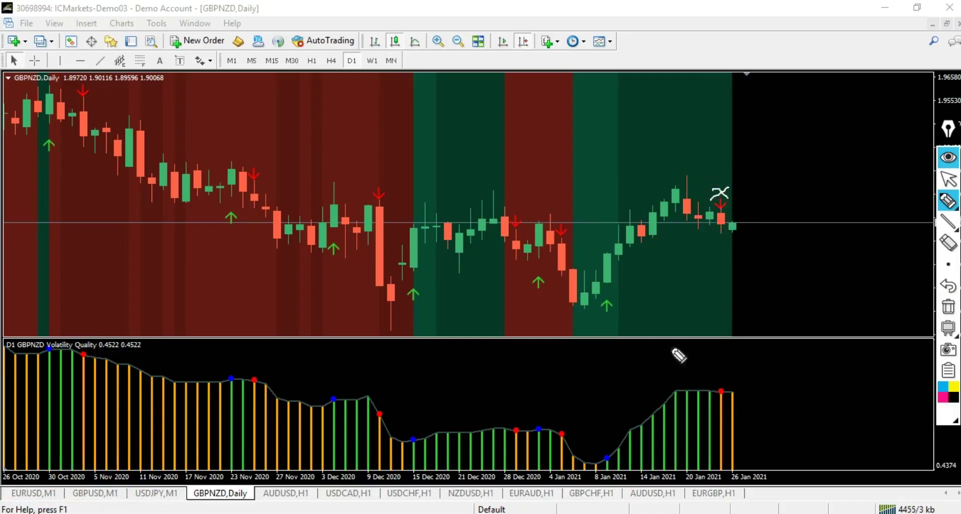
mouse_move(619, 303)
left_mouse_down()
mouse_move(626, 307)
mouse_move(648, 265)
left_mouse_up()
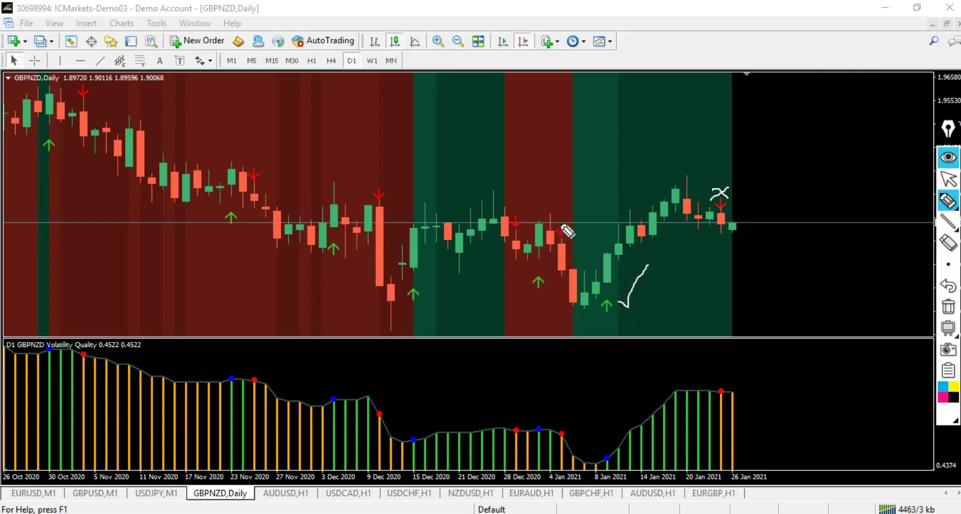
mouse_move(565, 215)
left_mouse_down()
mouse_move(607, 193)
mouse_move(617, 164)
left_mouse_up()
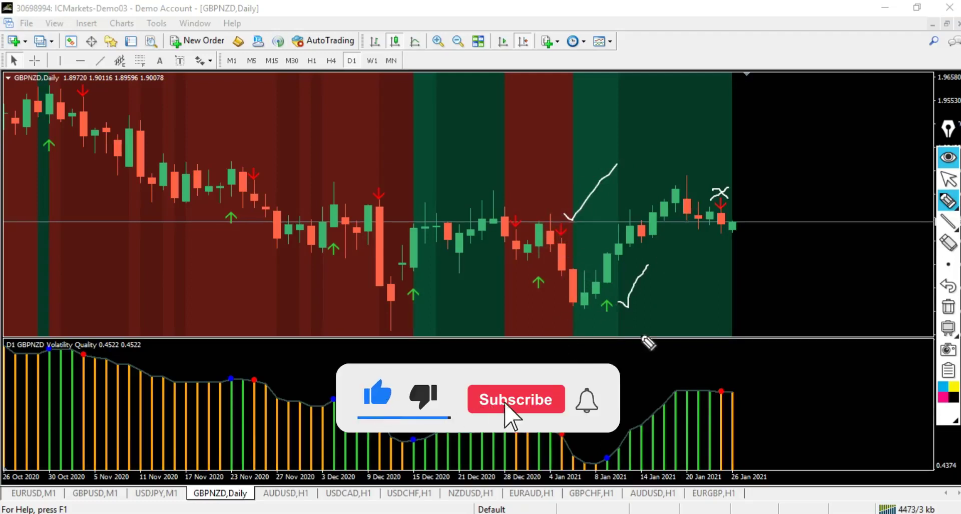
- Cross out the buy arrow just before 4 Jan and tick the 28 Dec sell and 15 Dec buy arrows
mouse_move(530, 284)
left_mouse_down()
mouse_move(553, 299)
mouse_move(530, 303)
left_mouse_up()
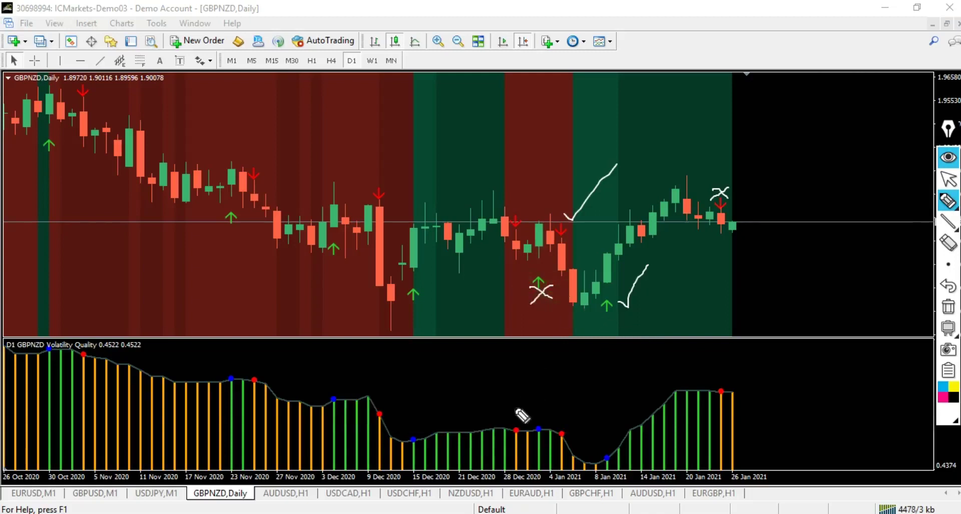
left_click_drag(524, 214, 542, 194)
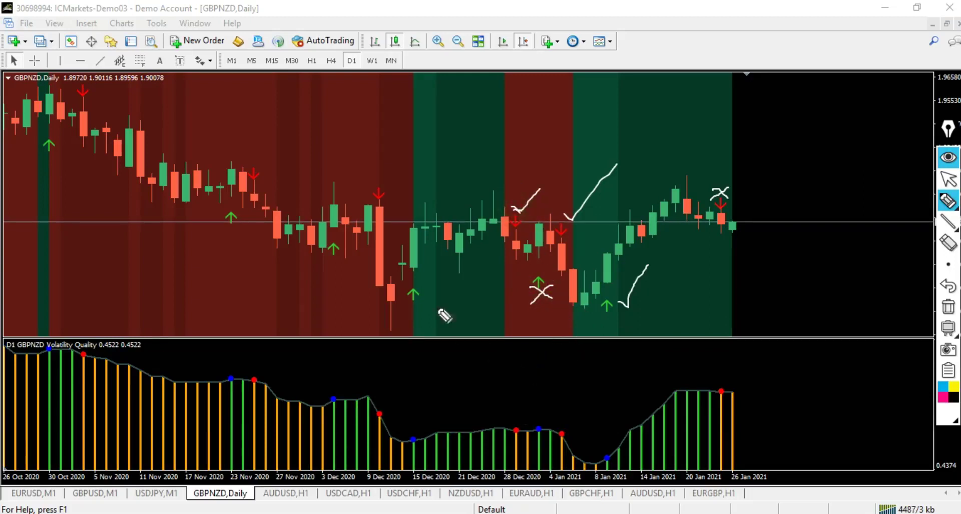
left_click_drag(420, 290, 439, 271)
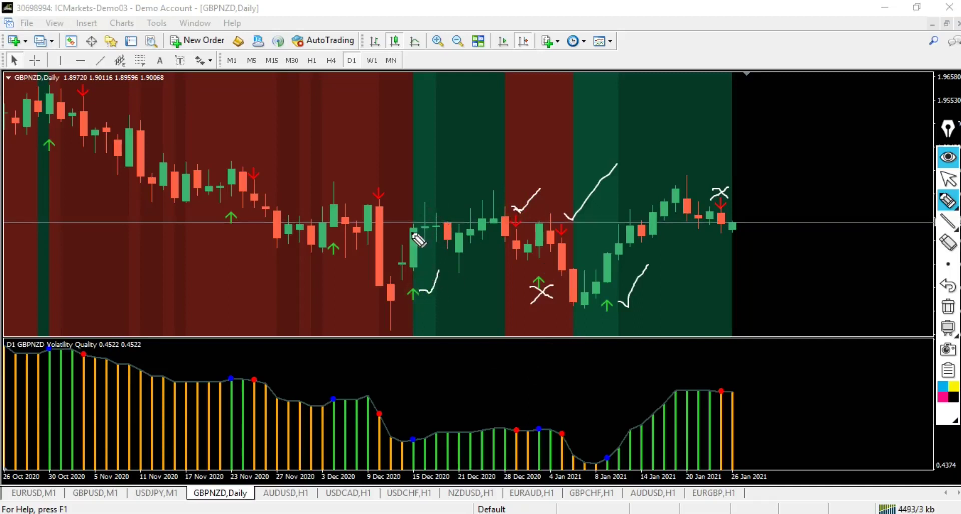
- Measure with the crosshair from the top of the 15 Dec buy candle's body to the high of the following candle
mouse_move(950, 217)
left_click(948, 179)
left_click(32, 60)
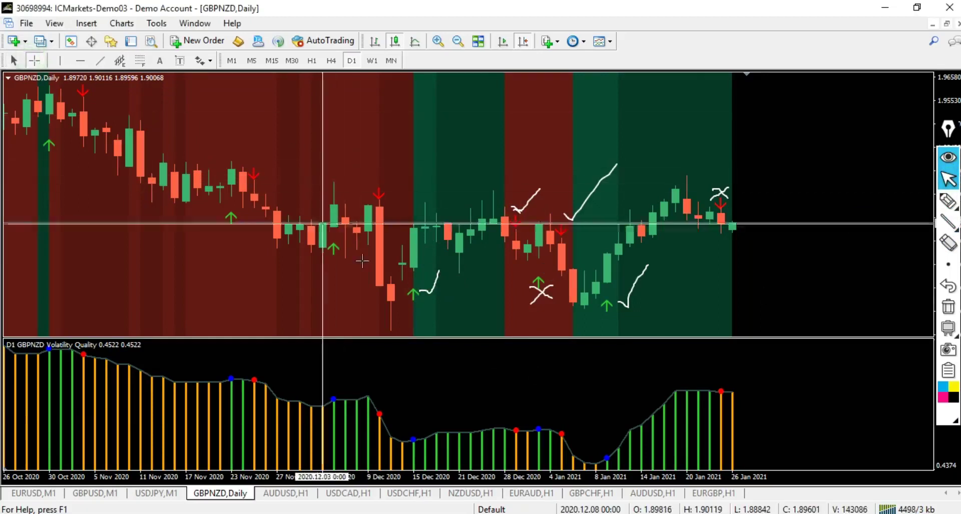
mouse_move(411, 228)
left_click_drag(412, 226, 422, 203)
- With the pen, tick the sell arrows near 9 Dec and after 23 Nov, and cross out the buys near 3 Dec and 23 Nov
left_click(948, 201)
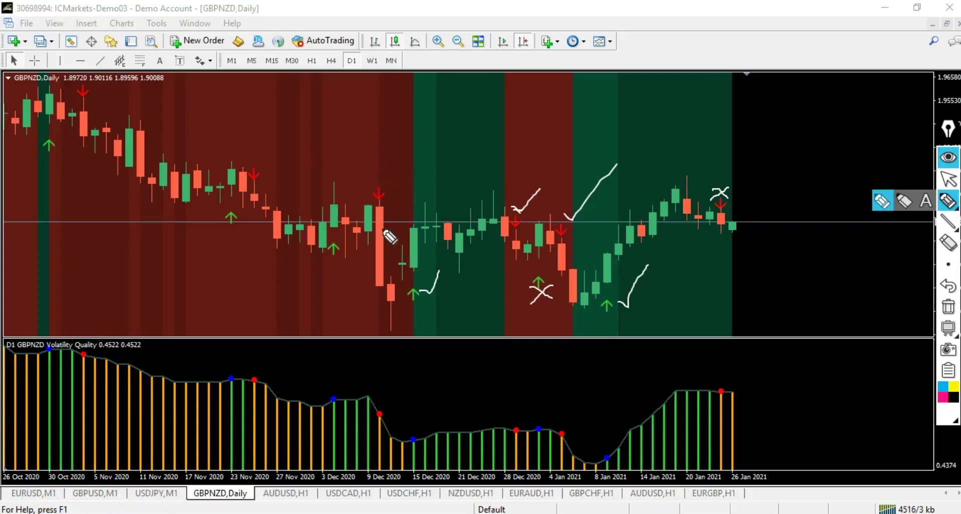
left_click(382, 183)
left_click_drag(391, 187, 424, 131)
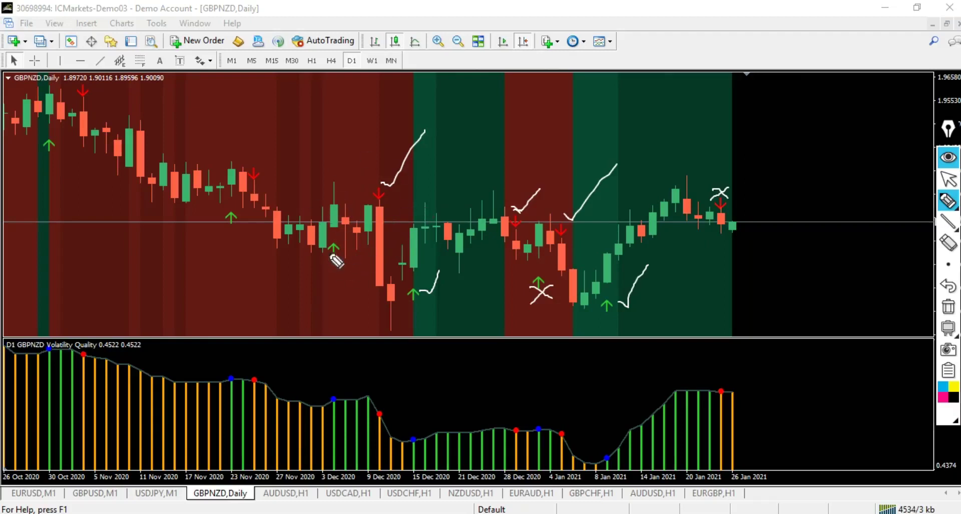
mouse_move(323, 254)
left_mouse_down()
mouse_move(342, 273)
mouse_move(316, 275)
left_mouse_up()
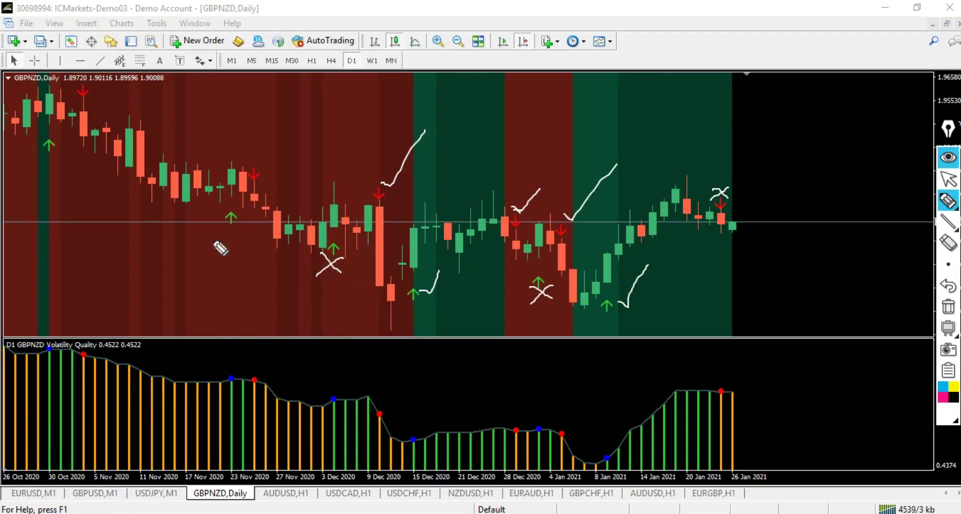
mouse_move(221, 218)
left_mouse_down()
mouse_move(232, 229)
mouse_move(223, 233)
left_mouse_up()
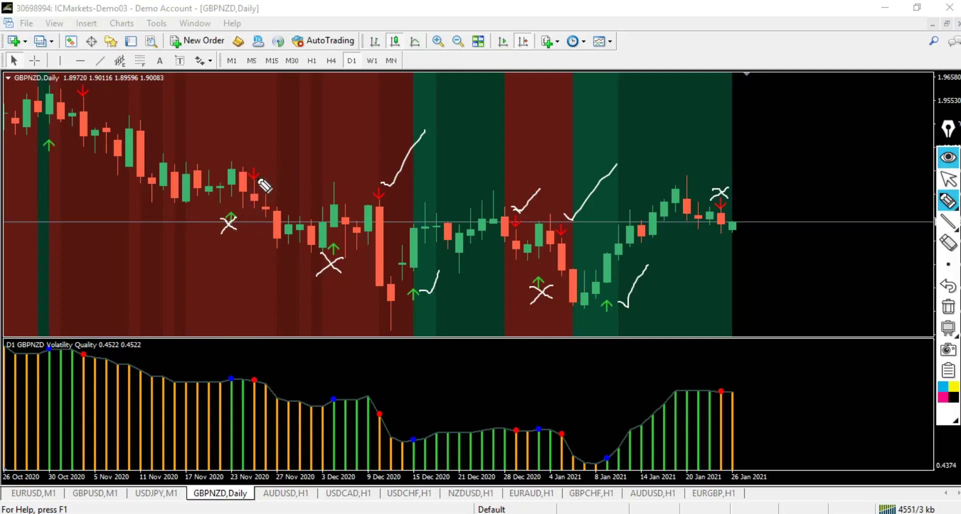
left_click_drag(268, 169, 299, 124)
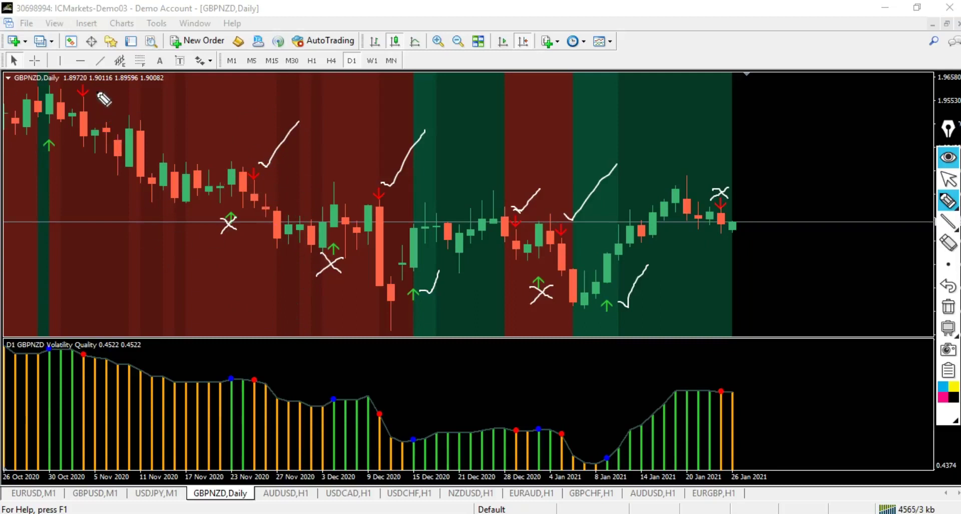
- Tick the sell arrow near 4 Nov and underline the lows of the candles that follow it
left_click_drag(98, 100, 118, 82)
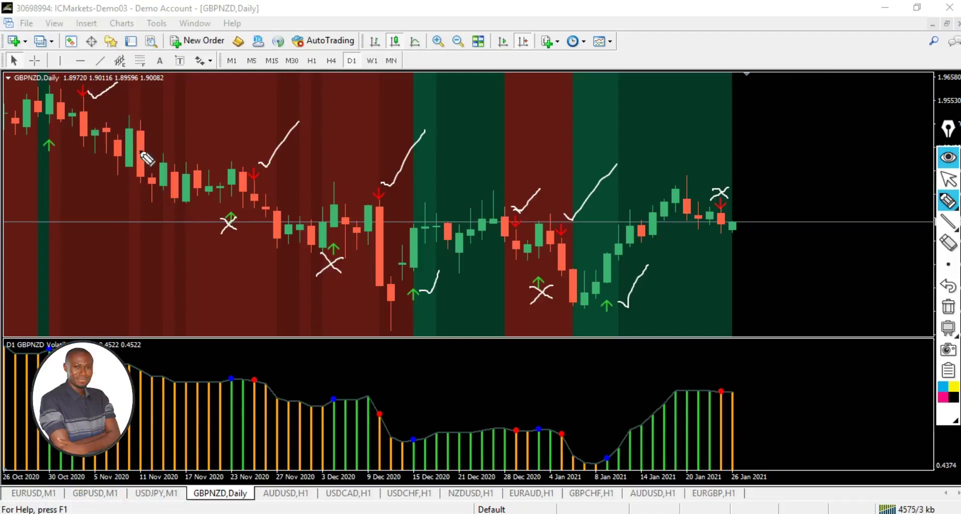
mouse_move(83, 152)
left_mouse_down()
mouse_move(114, 152)
mouse_move(116, 165)
left_mouse_up()
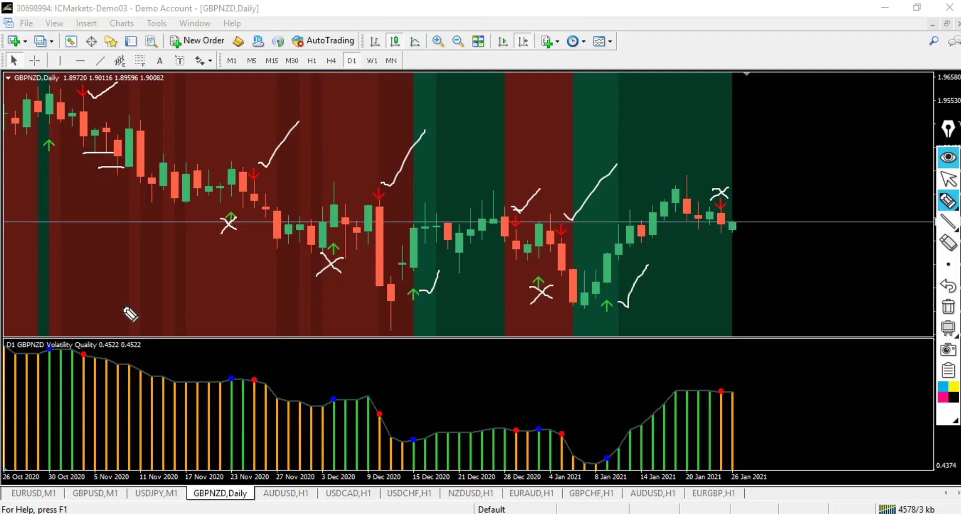
- Clear the annotations, tick the sell arrow near 23 Oct 2020, underline the lows after it, and tick the buy arrow near 19 Oct
left_click(948, 307)
mouse_move(943, 198)
left_click(948, 179)
scroll(342, 247, "up", 10)
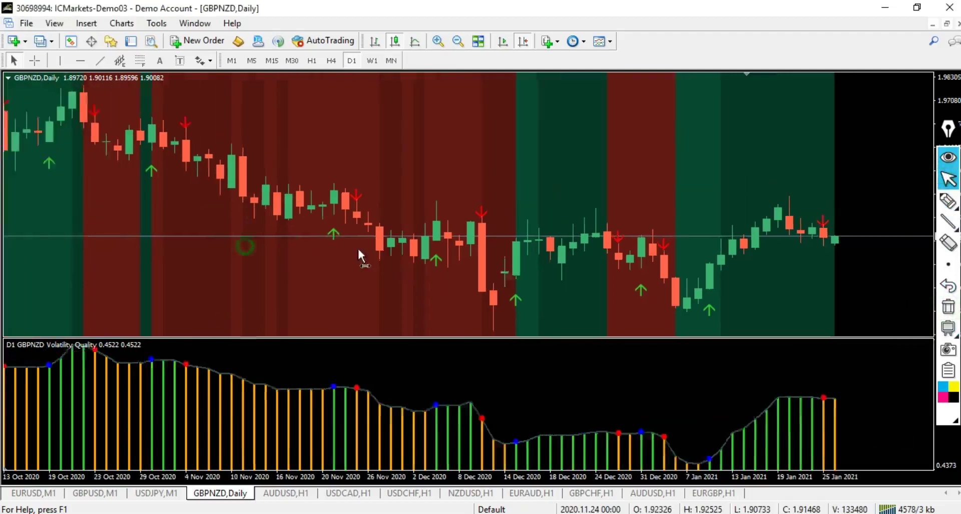
scroll(436, 239, "down", 6)
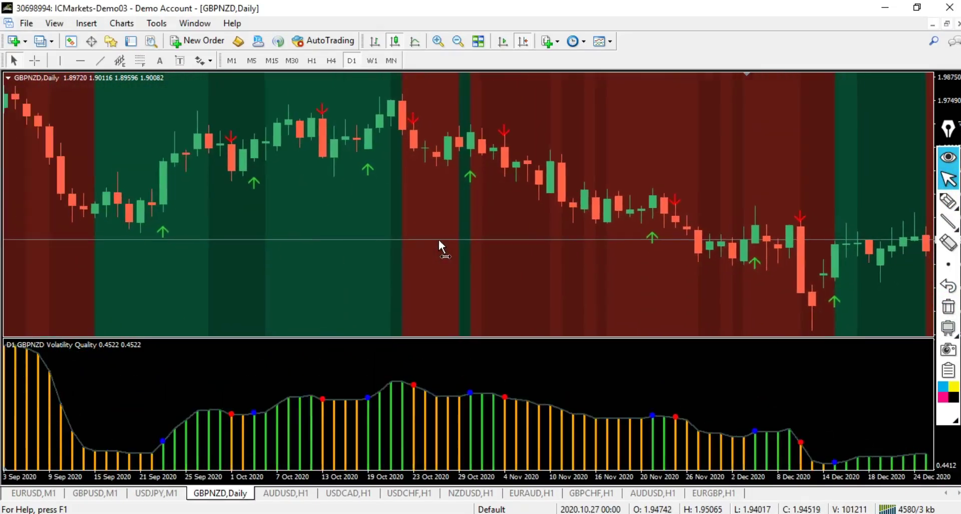
scroll(443, 239, "up", 3)
scroll(436, 231, "down", 3)
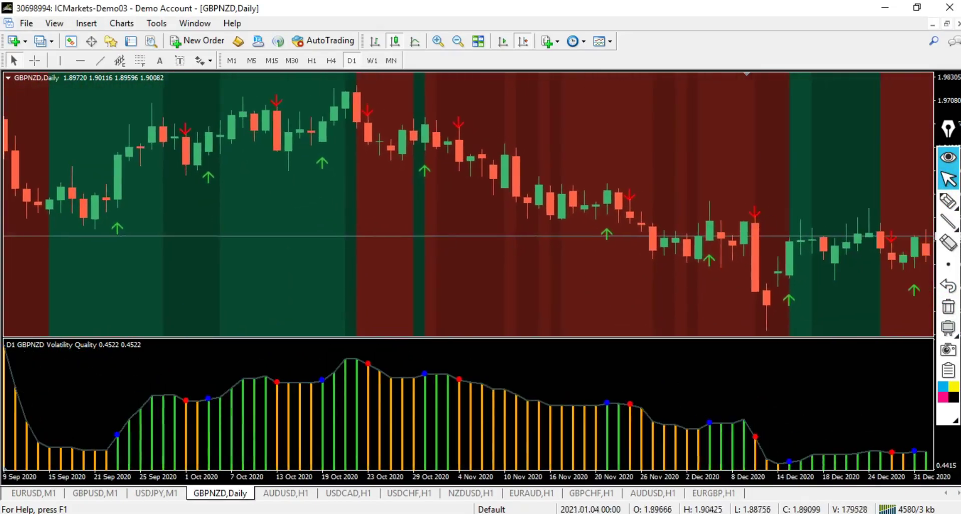
left_click(954, 209)
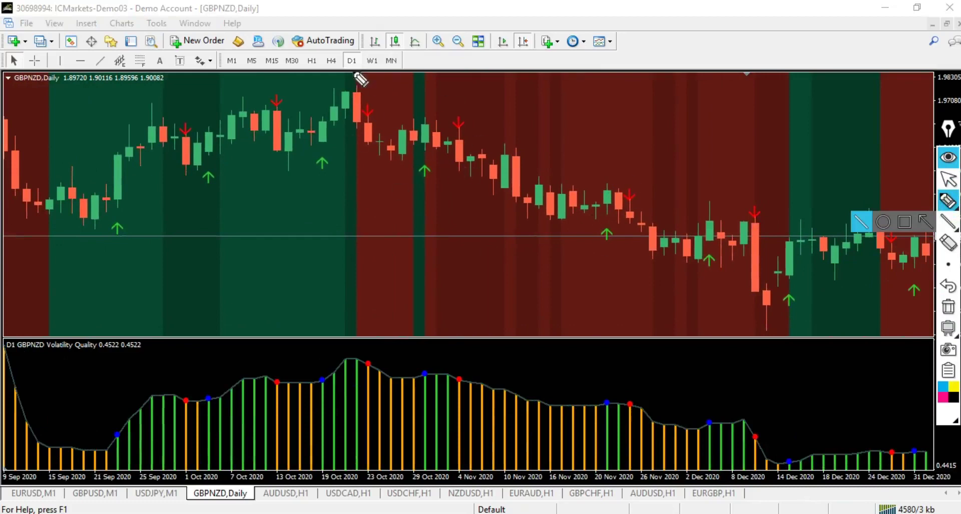
mouse_move(369, 102)
left_mouse_down()
mouse_move(377, 109)
mouse_move(387, 88)
left_mouse_up()
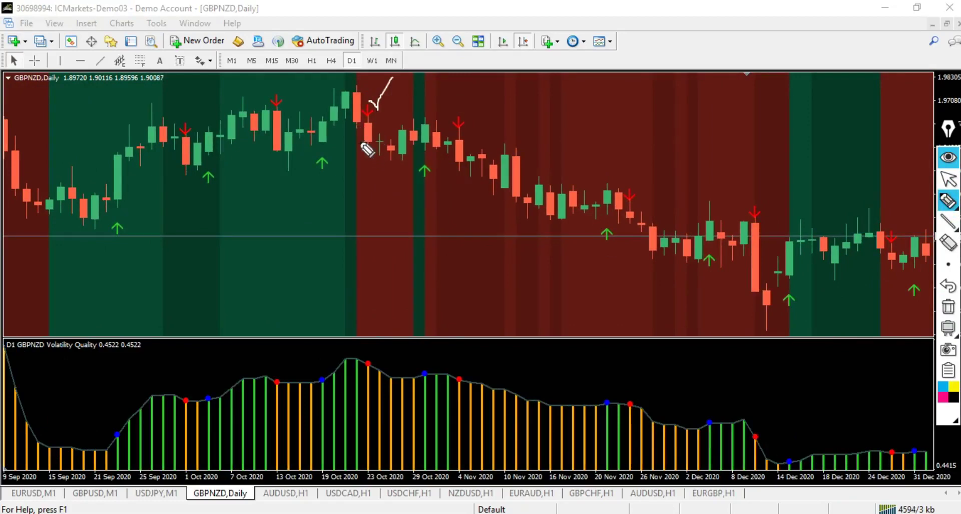
left_click_drag(379, 159, 399, 157)
left_click_drag(331, 173, 350, 157)
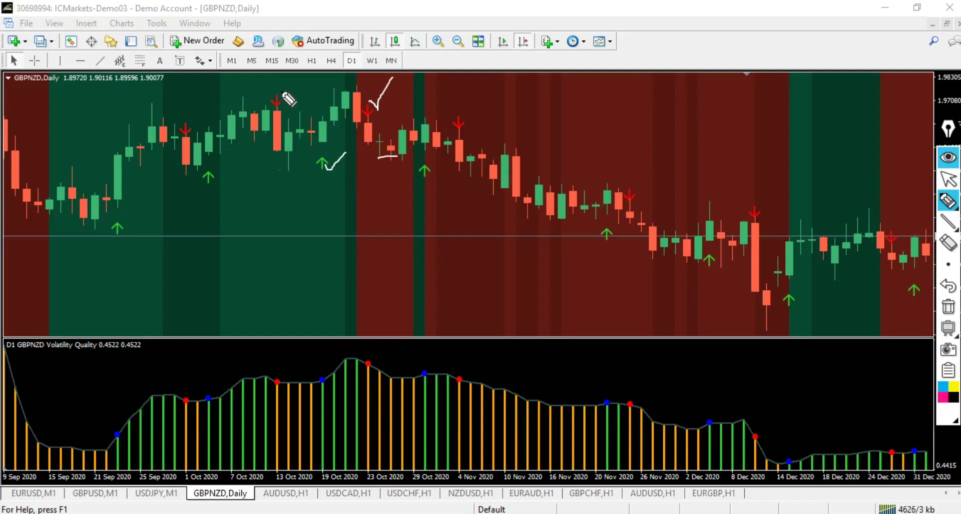
- Cross out the sell arrows near 13 Oct and 1 Oct, and tick the buy arrows near 5 Oct and 23 Sep
mouse_move(275, 84)
left_mouse_down()
mouse_move(294, 99)
mouse_move(269, 99)
left_mouse_up()
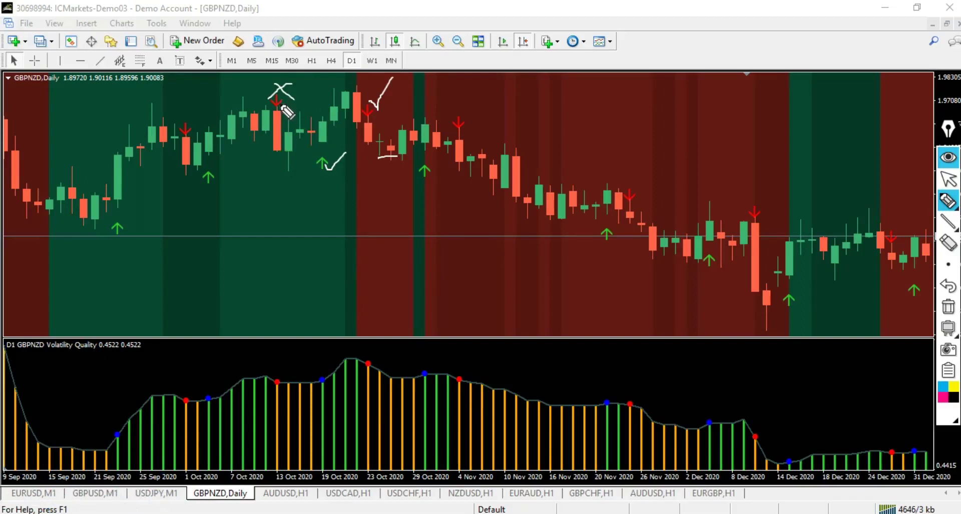
mouse_move(198, 185)
left_mouse_down()
mouse_move(205, 191)
mouse_move(238, 158)
left_mouse_up()
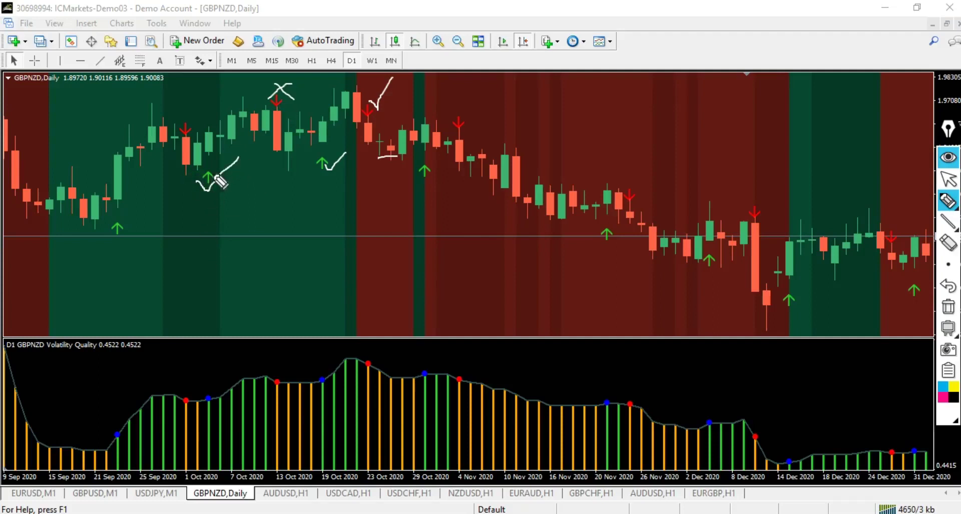
left_click_drag(173, 104, 197, 122)
left_click_drag(195, 106, 177, 123)
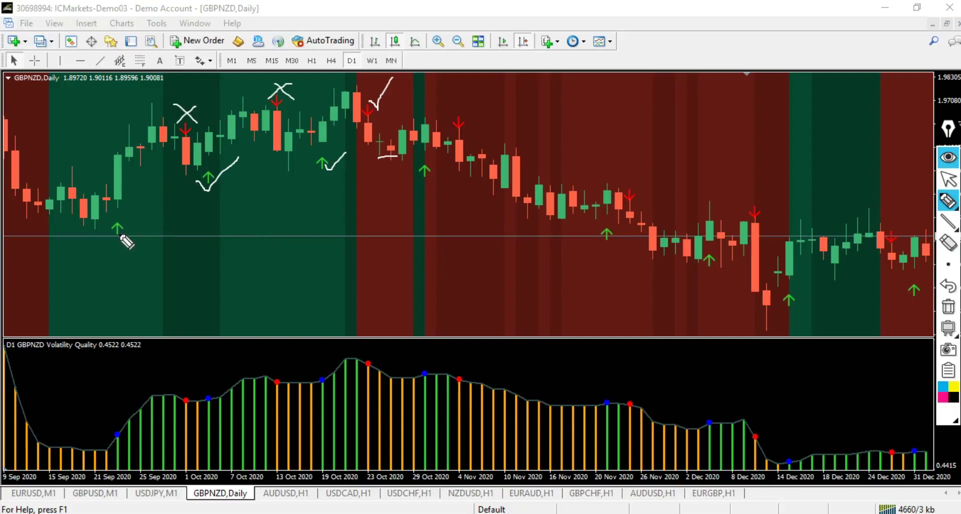
mouse_move(115, 227)
left_mouse_down()
mouse_move(131, 226)
mouse_move(156, 191)
left_mouse_up()
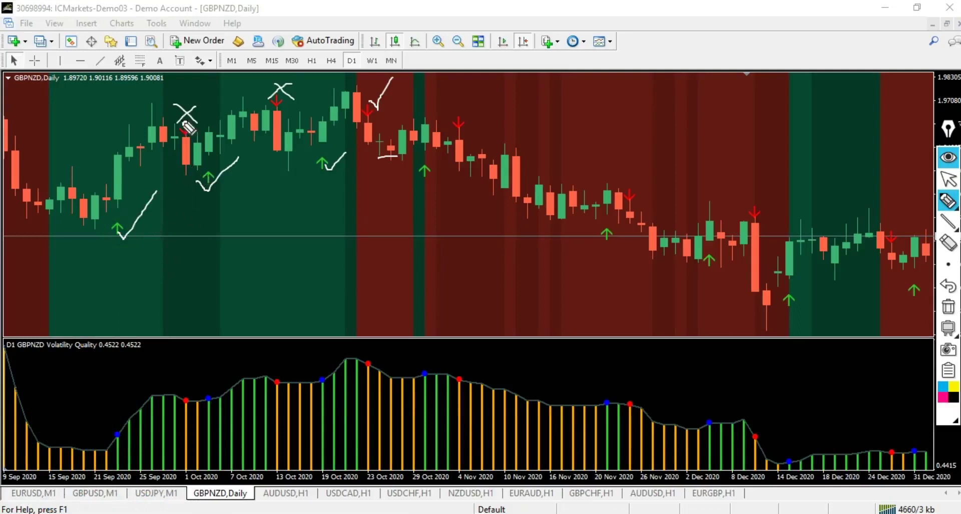
- Clear the annotations, then tick the sell arrow near 26 Aug 2020 and the buy arrows near 24 Jul and 9 Jul
left_click(948, 306)
left_click_drag(301, 227, 440, 236)
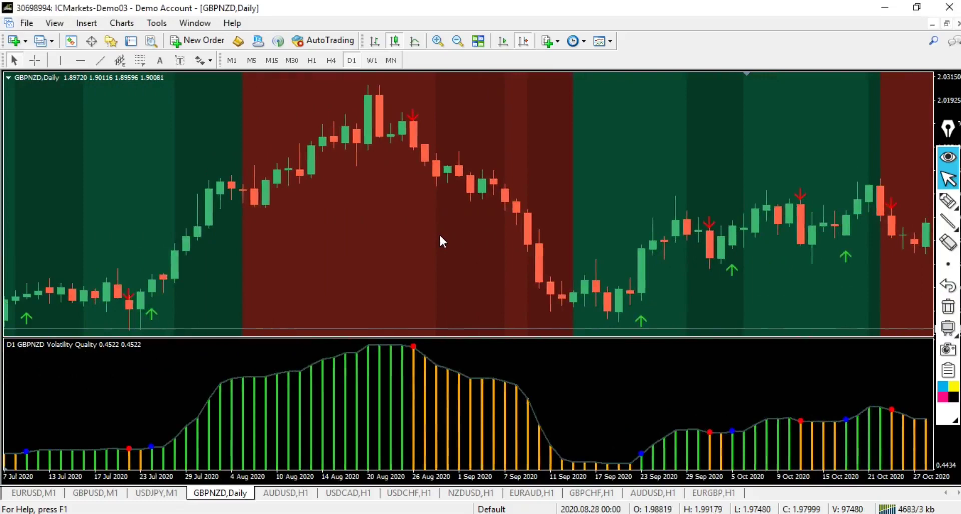
mouse_move(434, 239)
left_mouse_down()
mouse_move(407, 251)
mouse_move(426, 243)
left_mouse_up()
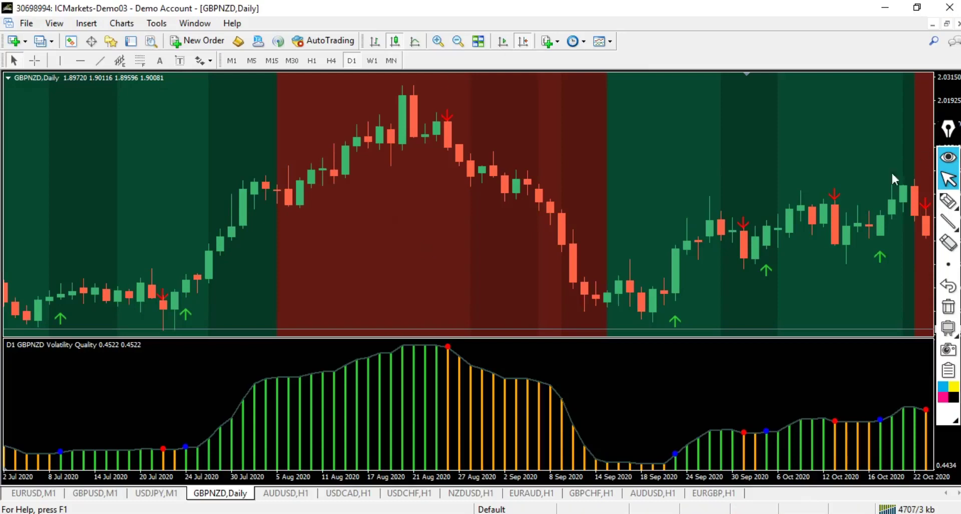
left_click(949, 200)
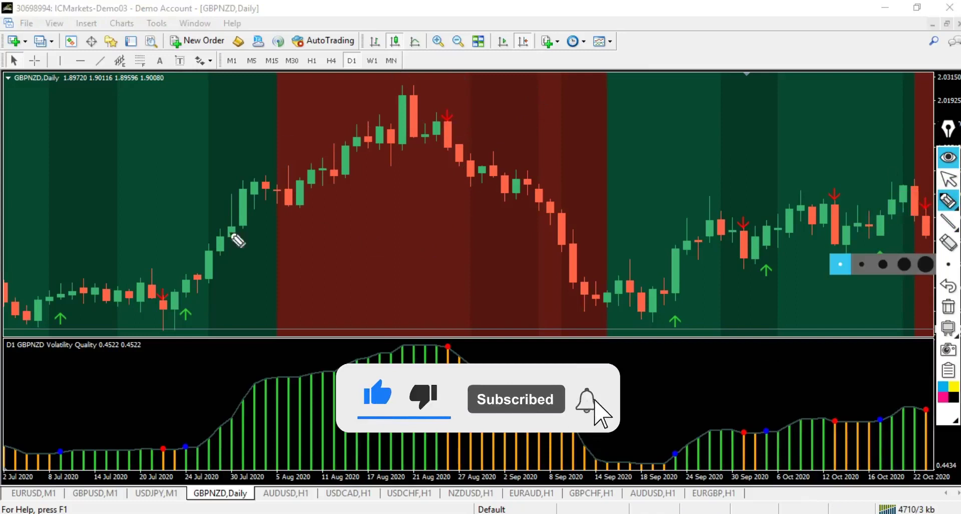
left_click(453, 107)
mouse_move(452, 106)
left_mouse_down()
mouse_move(459, 115)
mouse_move(483, 90)
left_mouse_up()
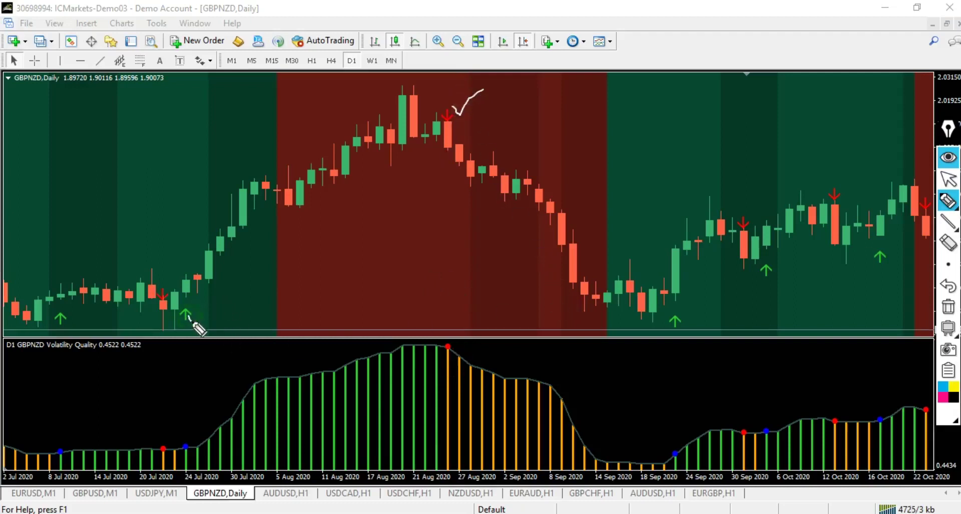
left_click_drag(200, 324, 243, 290)
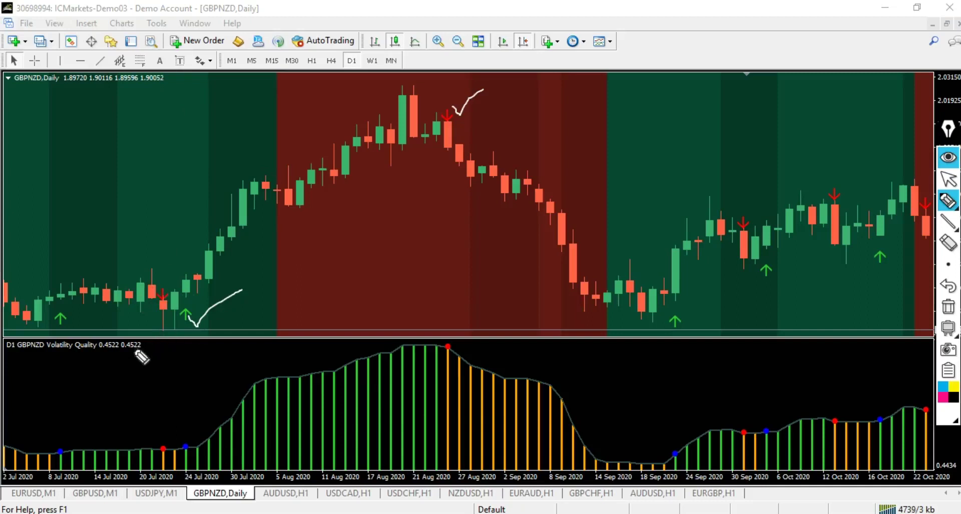
left_click_drag(66, 315, 91, 319)
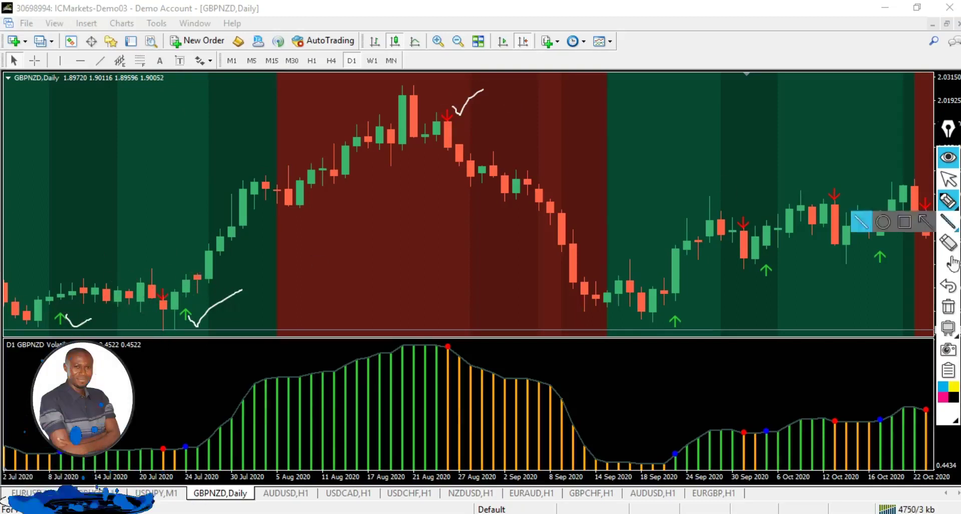
- Clear the annotations, cross out the buy arrow near 11 Jun 2020 with the pen, and tick the sell arrow near 18 Jun
left_click(950, 330)
left_click(949, 179)
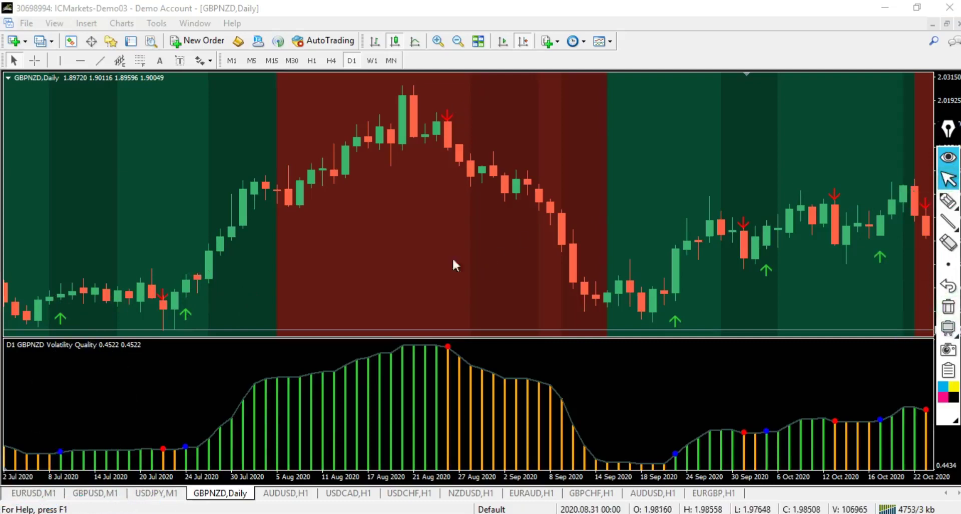
left_click_drag(388, 253, 530, 239)
scroll(536, 235, "up", 5)
scroll(475, 188, "up", 6)
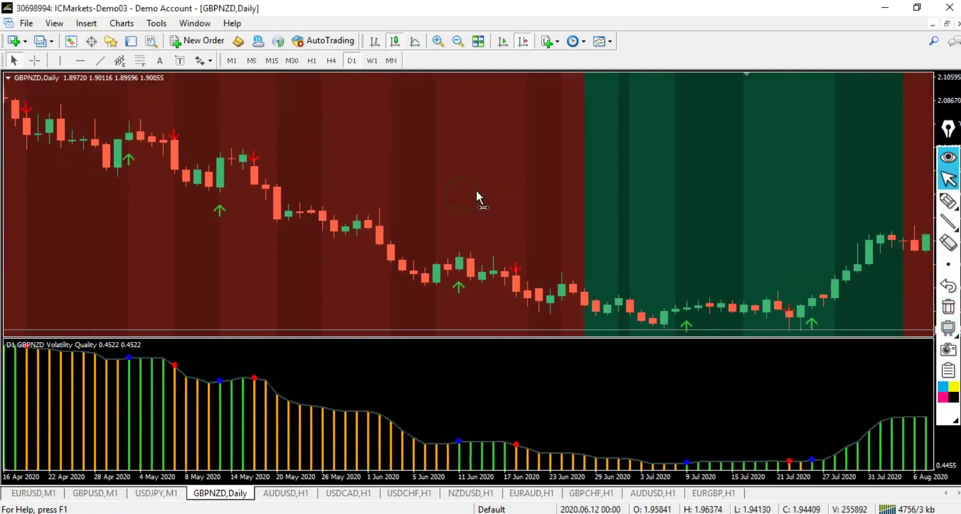
scroll(476, 189, "down", 2)
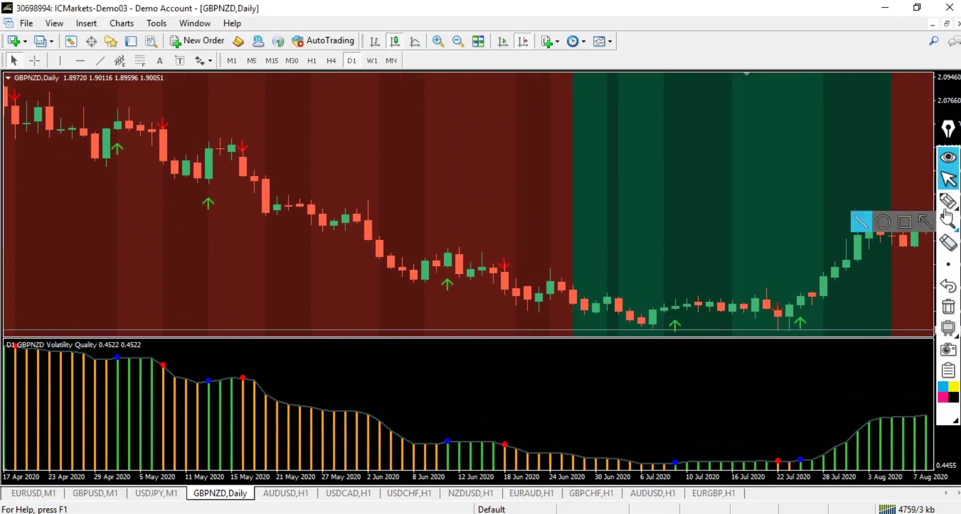
mouse_move(947, 201)
left_click(881, 201)
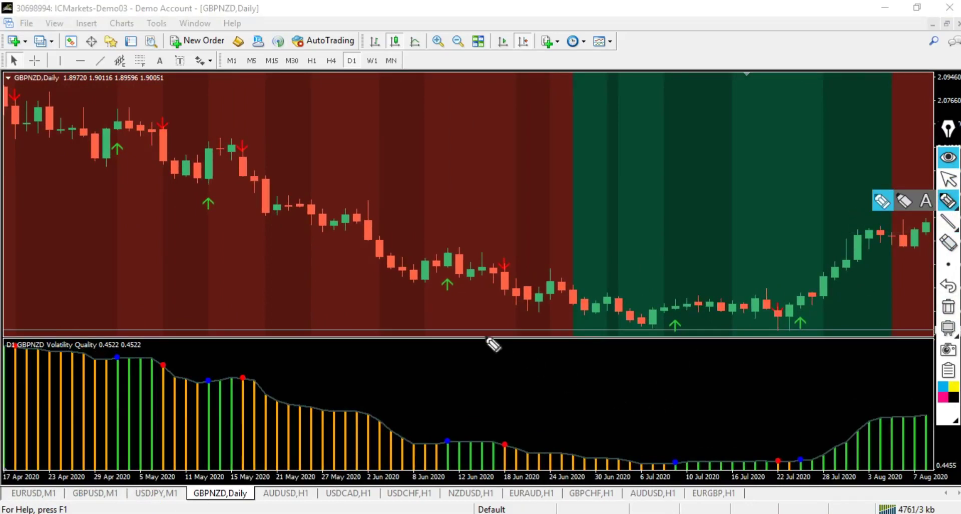
left_click(443, 295)
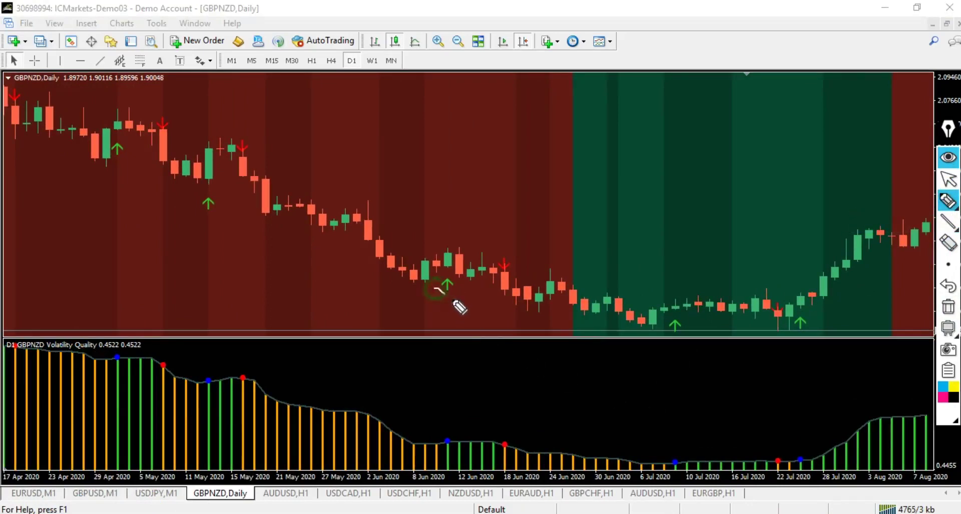
left_click_drag(505, 258, 552, 219)
- Cross out the buy arrows near 13 May and 1 May, and tick the sell arrows near 18 May and 7 May
mouse_move(196, 204)
left_mouse_down()
mouse_move(214, 219)
mouse_move(186, 230)
left_mouse_up()
left_click_drag(251, 147, 313, 104)
left_click_drag(162, 118, 204, 91)
left_click_drag(110, 158, 127, 174)
left_click_drag(128, 159, 102, 184)
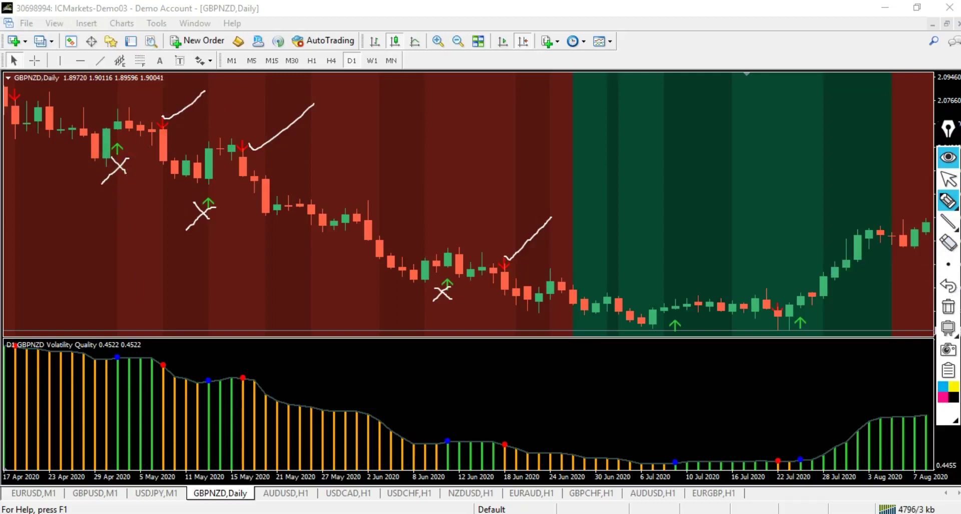
- Clear the annotations and tick the buy arrows near 14 Apr and 26 Mar 2020 and the sell arrows near 20 Apr and 6 Apr
left_click(947, 306)
mouse_move(948, 222)
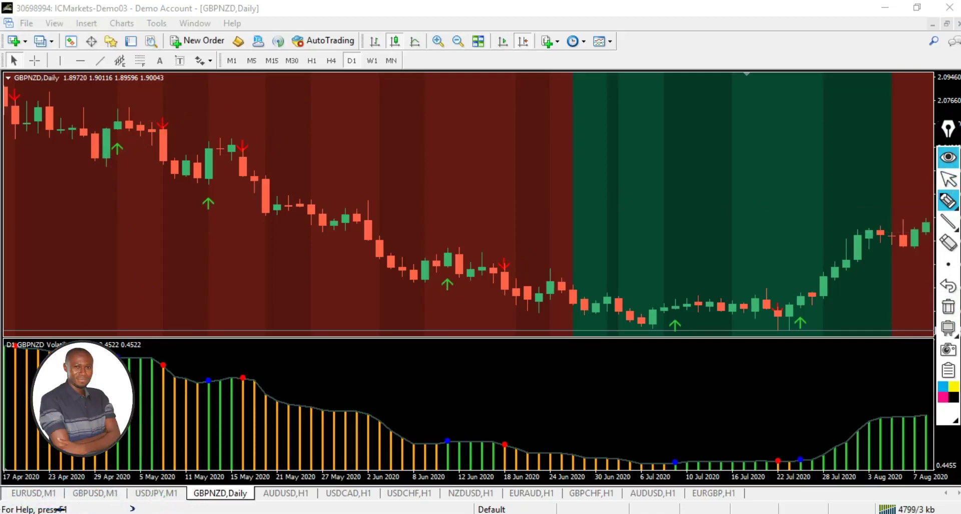
left_click(947, 179)
left_click_drag(479, 231, 674, 257)
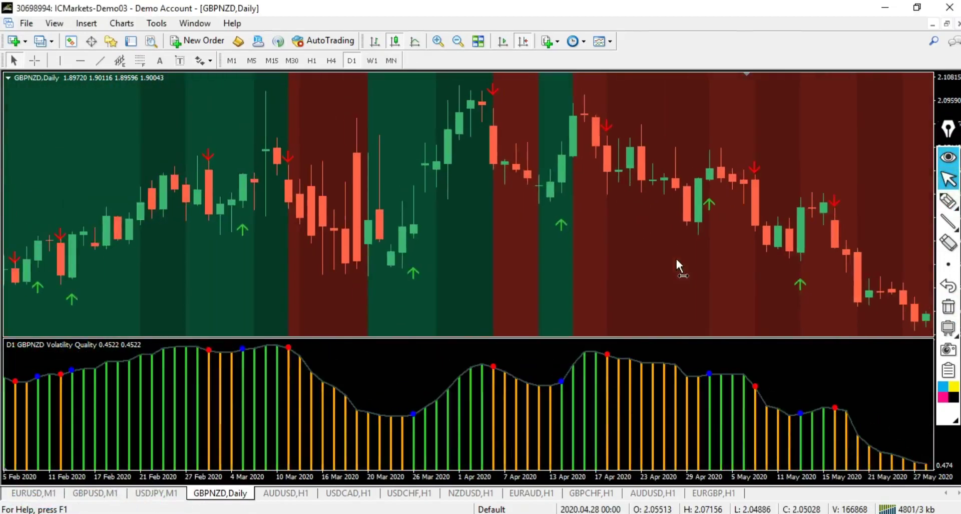
left_click(948, 201)
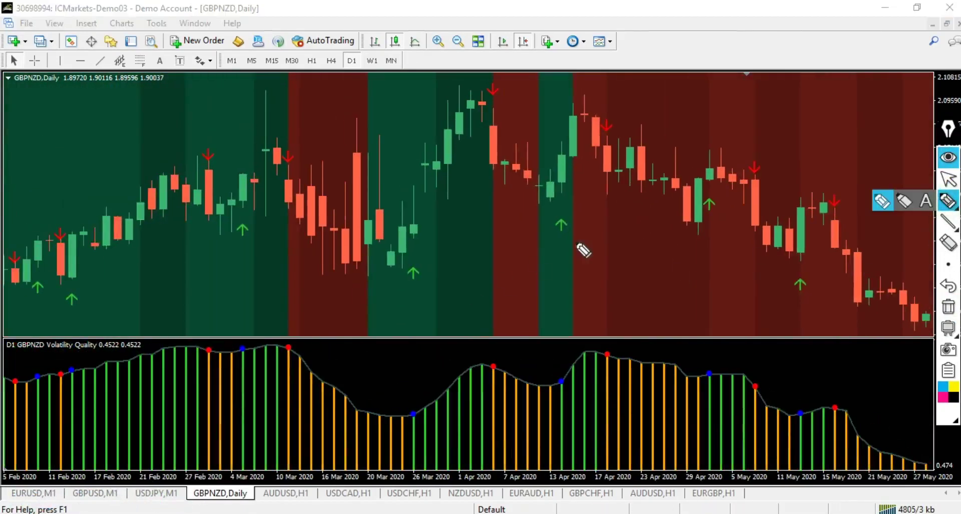
left_click_drag(556, 232, 585, 208)
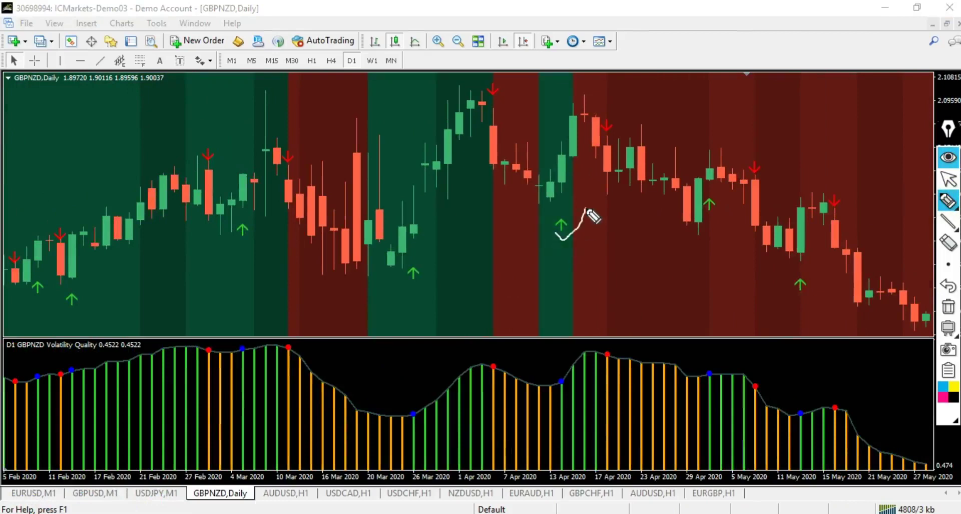
left_click_drag(609, 113, 635, 89)
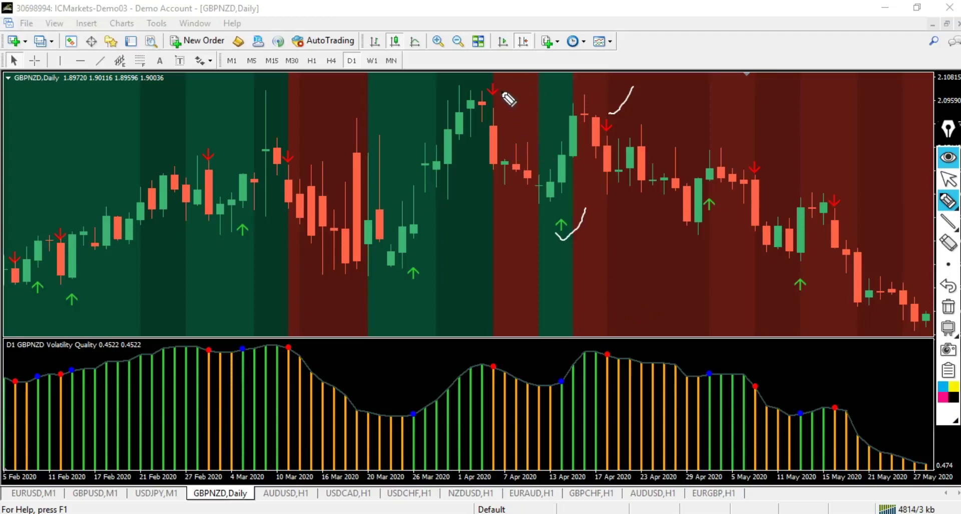
left_click_drag(501, 93, 528, 74)
left_click_drag(420, 276, 467, 236)
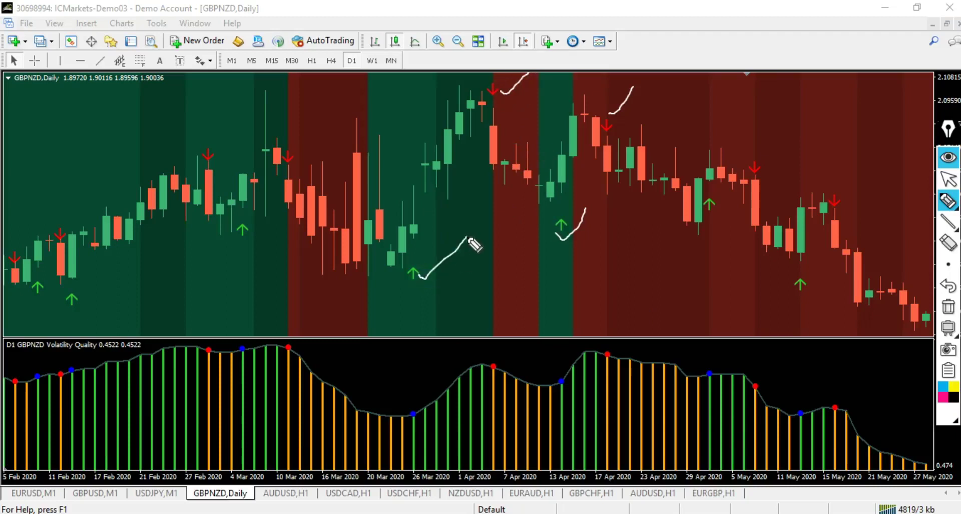
- Tick the 11 Mar sell and the 5 Mar and 13 Feb buy arrows, and cross out the sells near 2 Mar and 12 Feb
left_click_drag(299, 152, 331, 103)
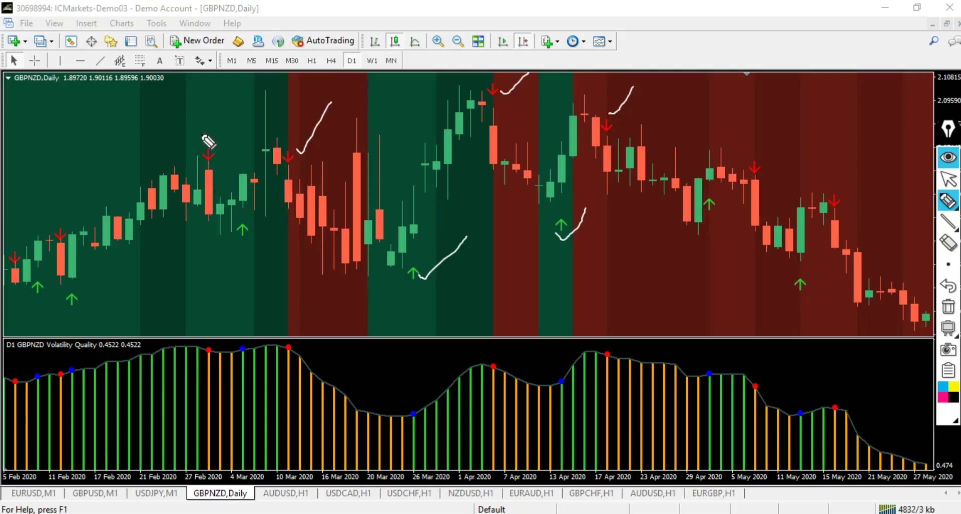
mouse_move(201, 134)
left_mouse_down()
mouse_move(216, 150)
mouse_move(190, 156)
left_mouse_up()
left_click_drag(251, 239, 279, 215)
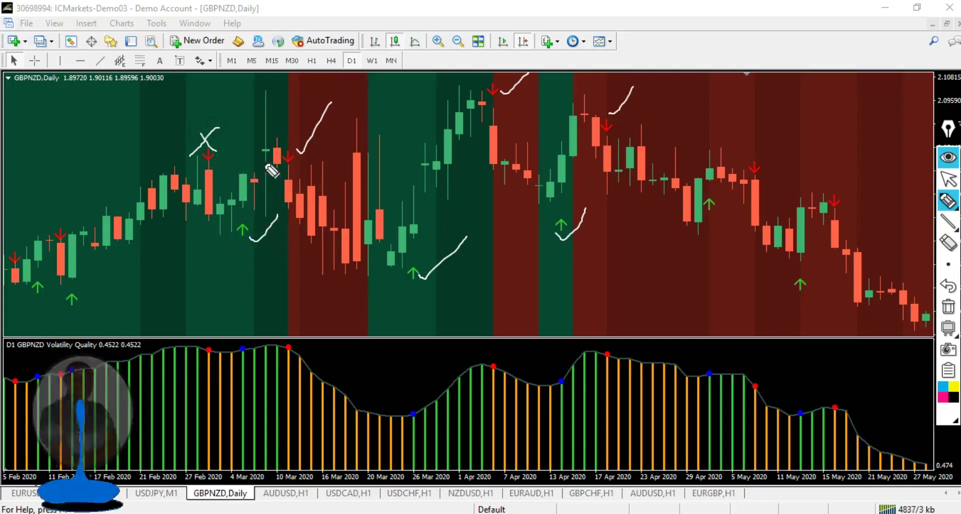
mouse_move(76, 302)
left_mouse_down()
mouse_move(87, 310)
mouse_move(147, 254)
left_mouse_up()
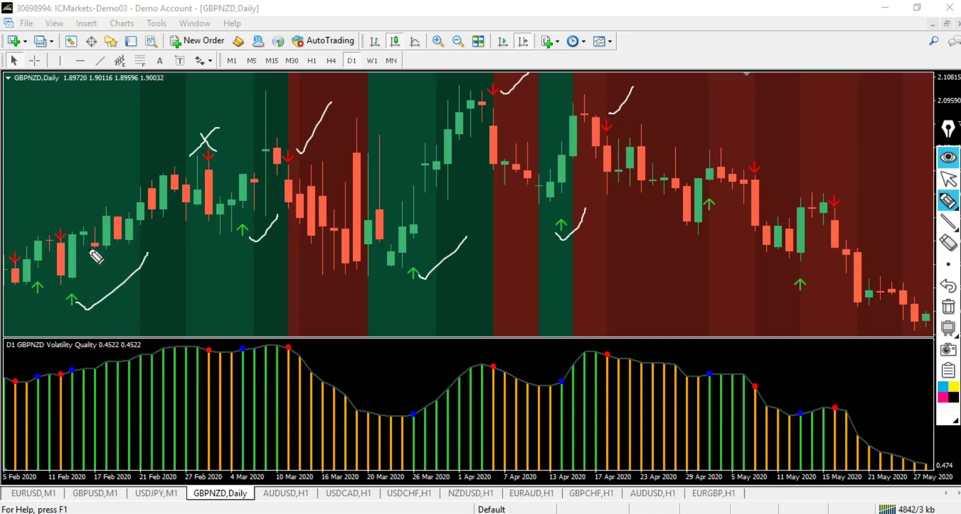
mouse_move(55, 214)
left_mouse_down()
mouse_move(68, 224)
mouse_move(47, 244)
left_mouse_up()
- Clear all pen annotations and bring the chart forward to the March to July 2020 candles
mouse_move(946, 333)
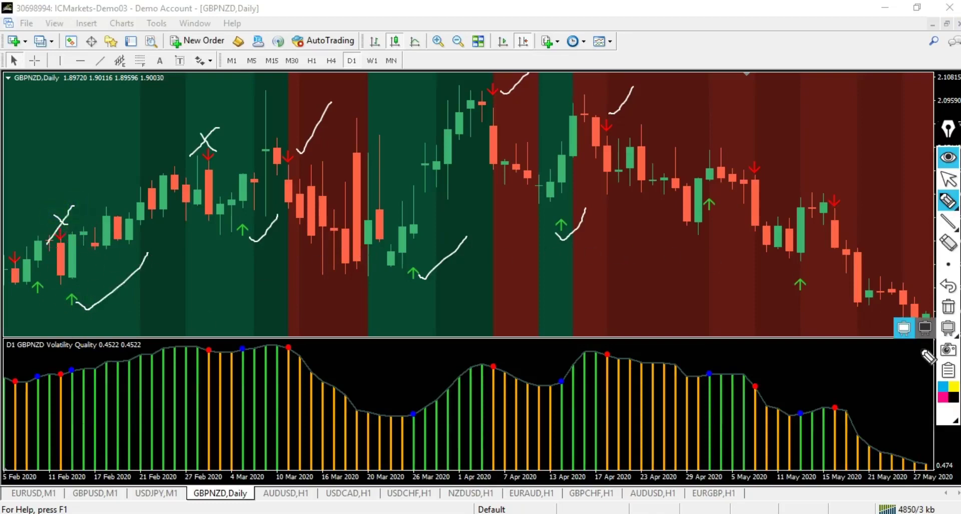
left_click(948, 307)
left_click(948, 179)
left_click_drag(826, 184, 240, 275)
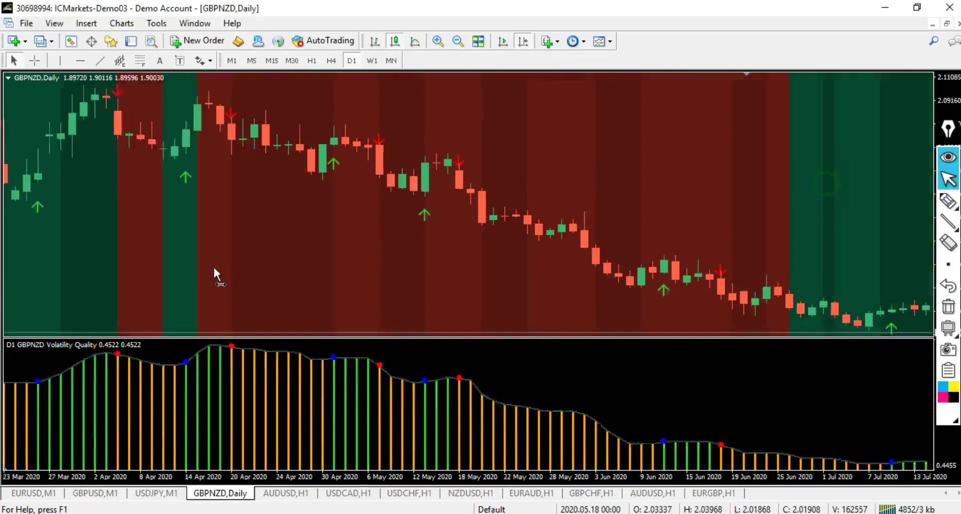
- Bring the chart to its latest candles and cross out the sell arrow near 25 Jan 2021 with the pen
left_click(502, 44)
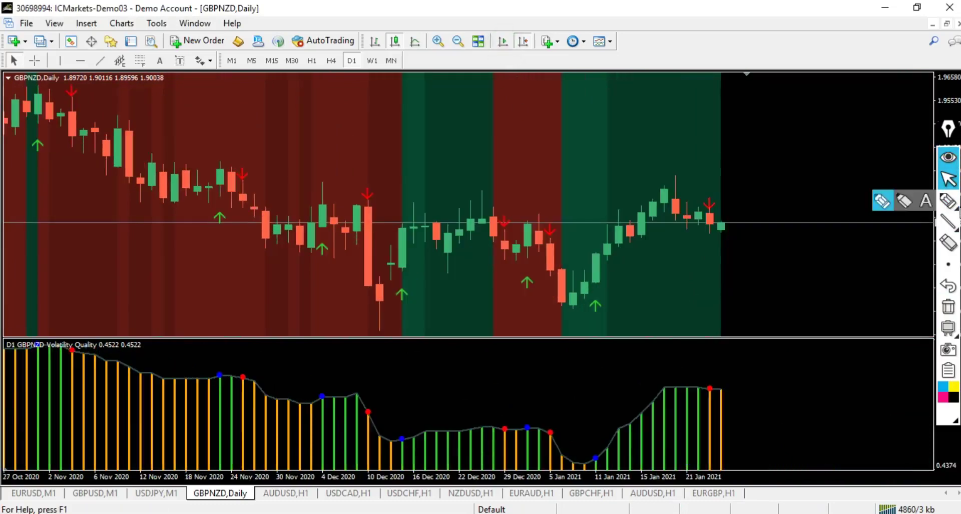
left_click(947, 202)
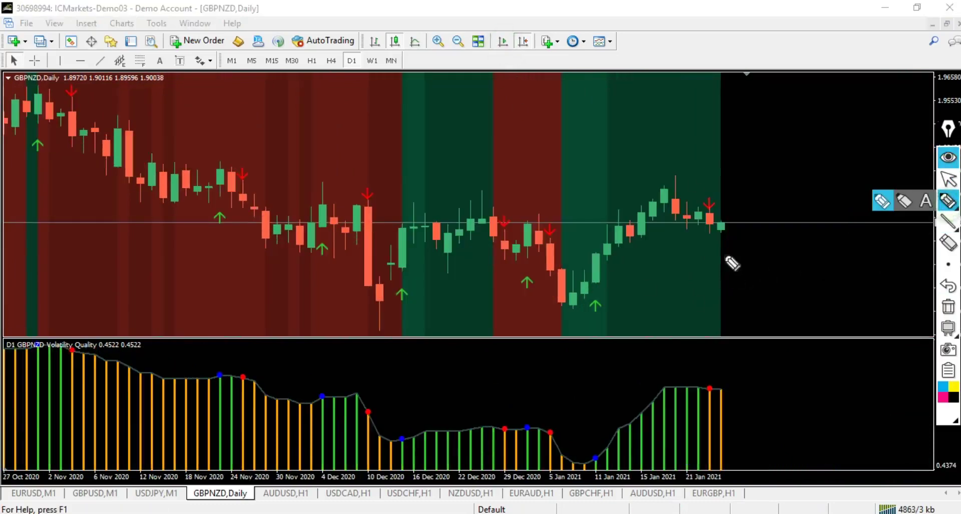
left_click(702, 191)
left_click_drag(717, 188, 702, 200)
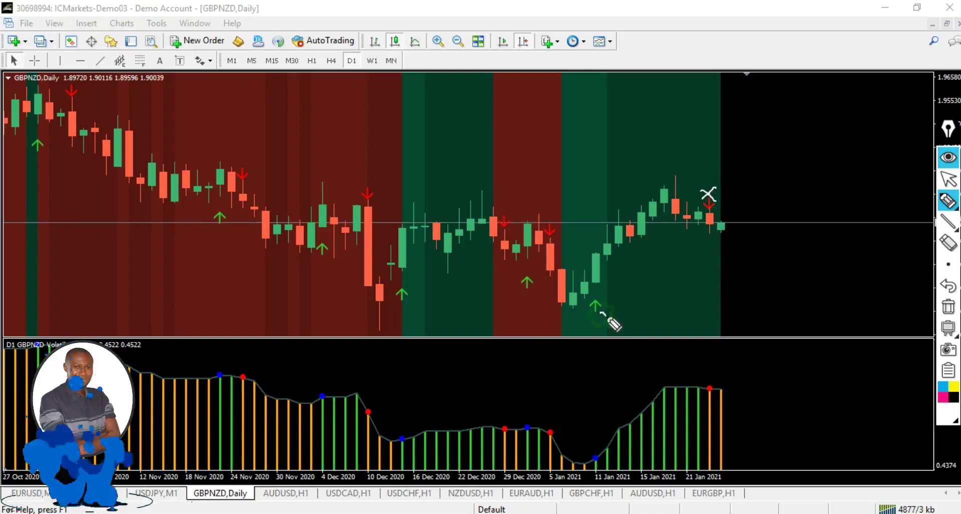
- Tick the buy arrows near 11 Jan and 15 Dec and the sells near 5 Jan and 10 Dec, and cross out the 31 Dec buy
left_click_drag(603, 315, 638, 273)
left_click_drag(552, 221, 596, 172)
mouse_move(518, 289)
left_mouse_down()
mouse_move(537, 298)
mouse_move(512, 305)
left_mouse_up()
left_click_drag(407, 298, 445, 261)
left_click_drag(374, 188, 419, 160)
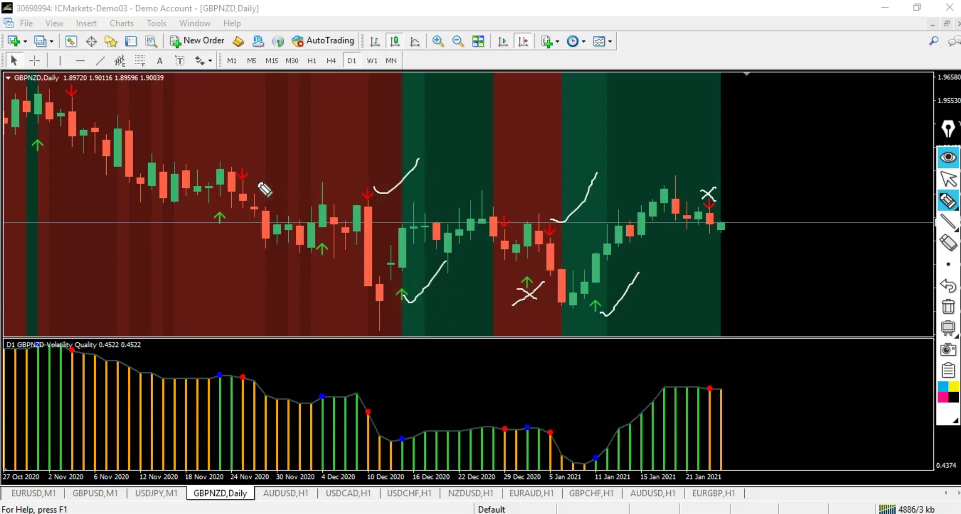
- Tick the sell arrows near 25 Nov and 4 Nov 2020, and cross out the buy arrows near 4 Dec and 23 Nov
left_click_drag(245, 164, 304, 115)
mouse_move(312, 256)
left_mouse_down()
mouse_move(338, 270)
mouse_move(306, 279)
left_mouse_up()
mouse_move(210, 221)
left_mouse_down()
mouse_move(249, 247)
mouse_move(198, 244)
left_mouse_up()
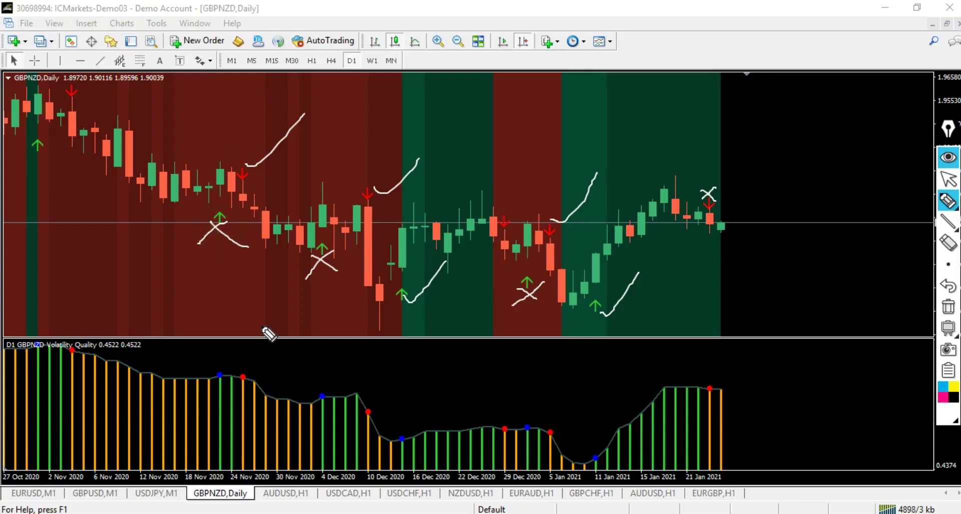
left_click_drag(79, 93, 114, 80)
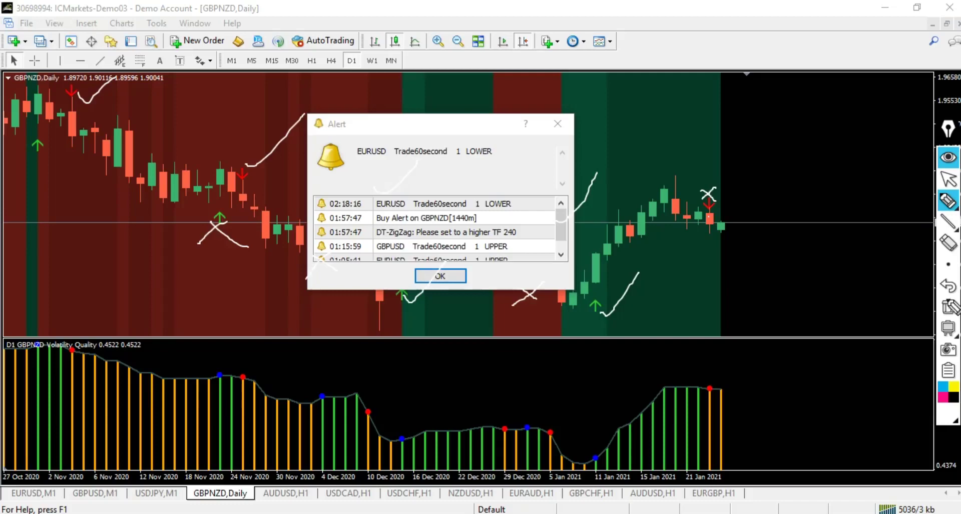
- Clear all pen annotations from the chart and dismiss the EURUSD alert
left_click(947, 181)
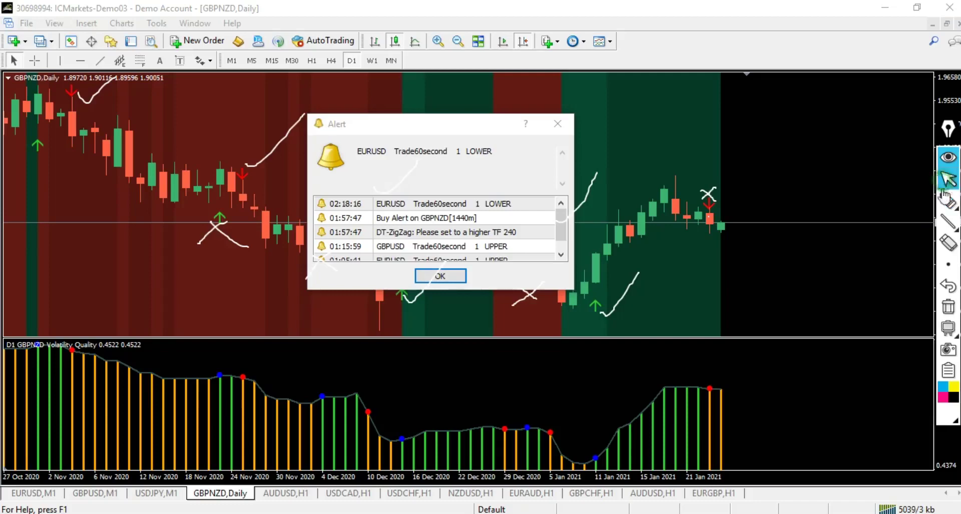
left_click(948, 306)
left_click(464, 275)
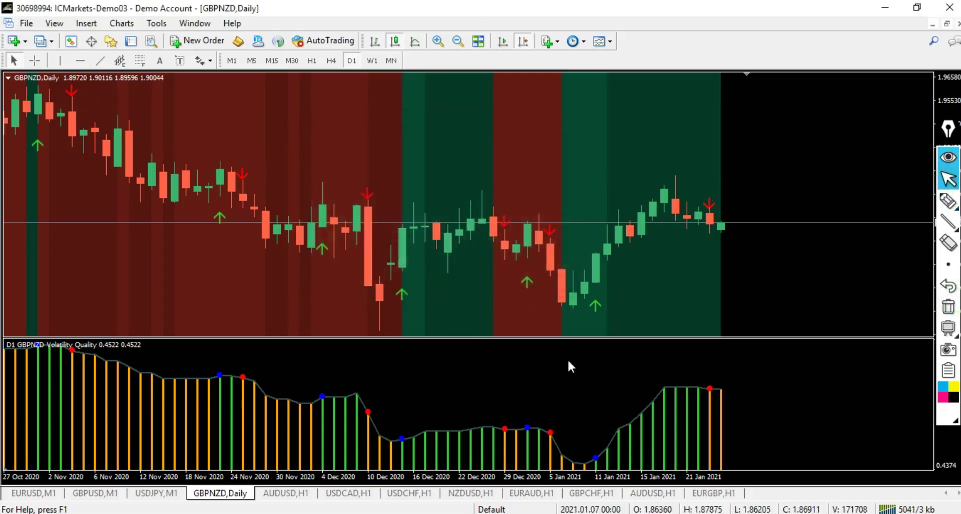